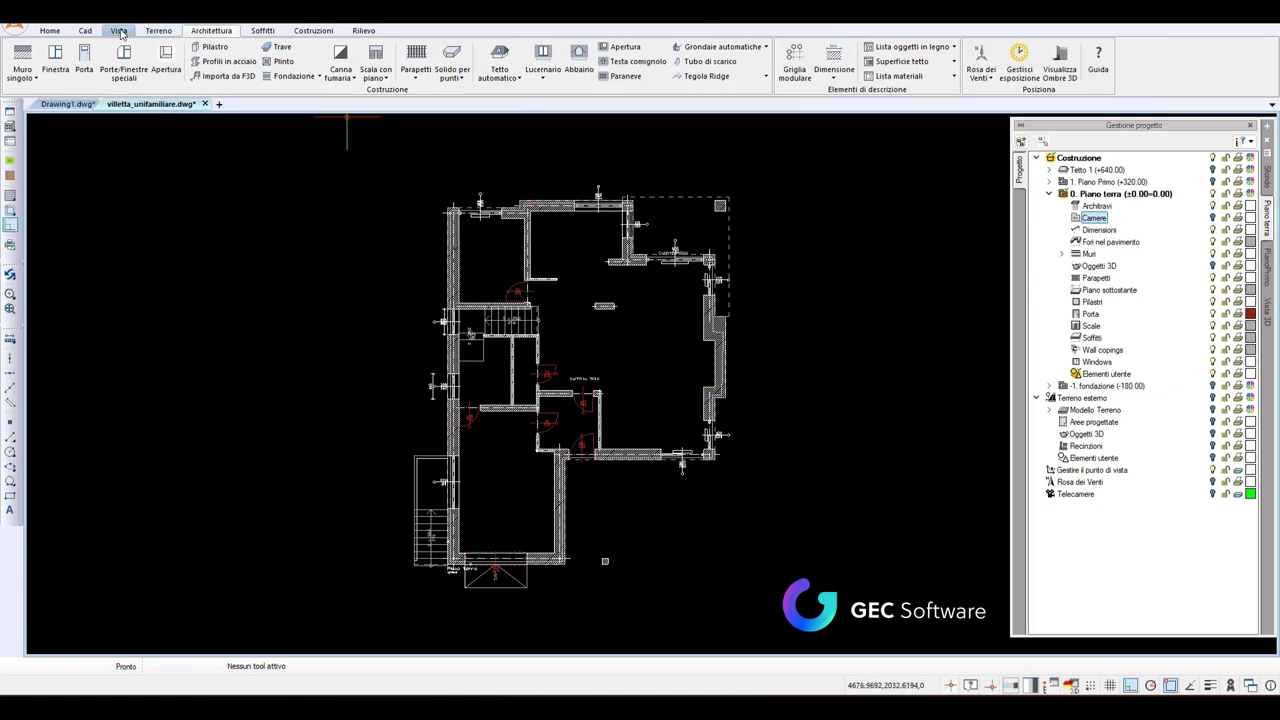
Show the Cad ribbon tab with its Disegno and Modifica tool groups.
{"action": "left_click", "coordinate": [85, 30]}
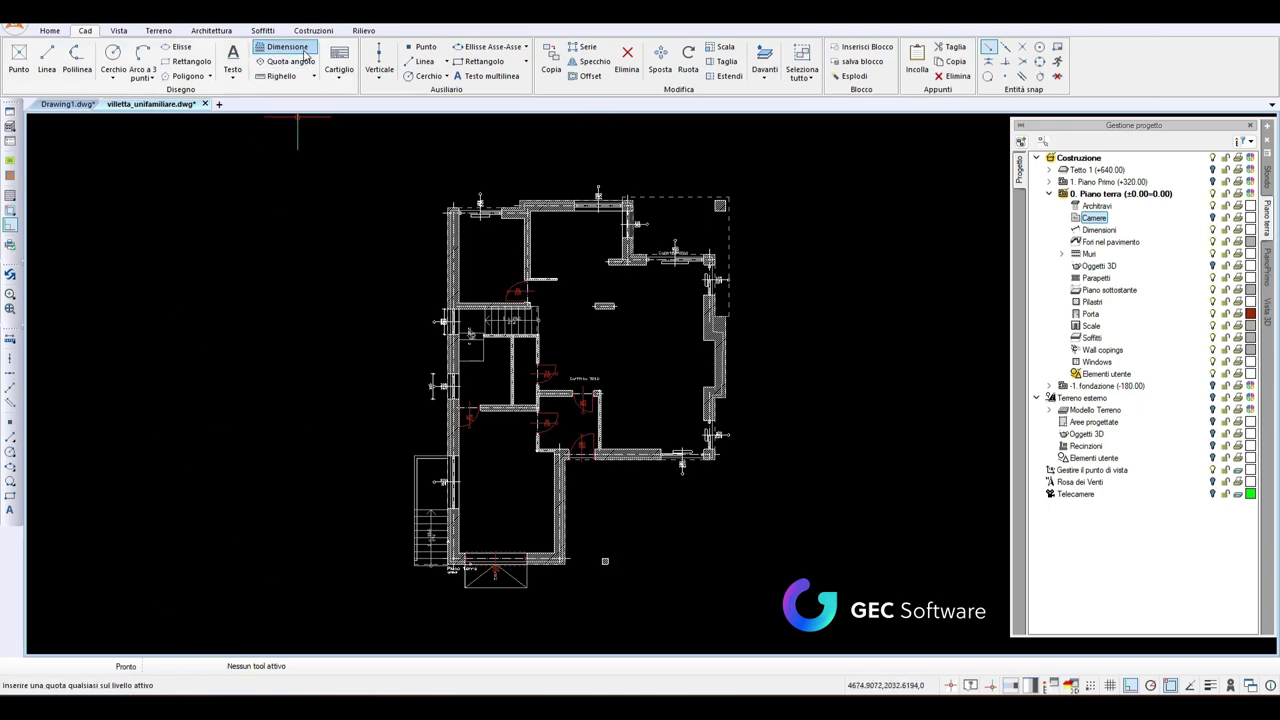
Place a 475 linear dimension spanning the top wall, with its line above the wall.
{"action": "left_click", "coordinate": [287, 47]}
{"action": "scroll", "coordinate": [529, 222], "scroll_direction": "up", "scroll_amount": 3}
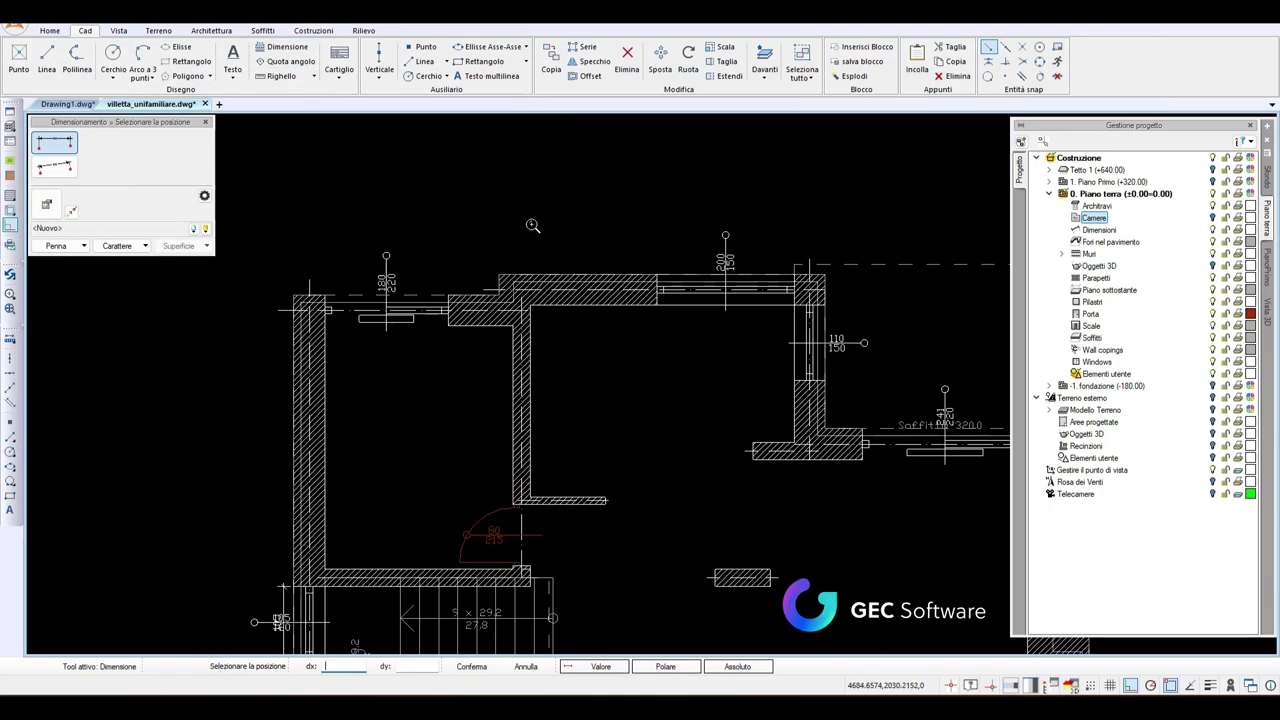
{"action": "scroll", "coordinate": [500, 274], "scroll_direction": "up", "scroll_amount": 3}
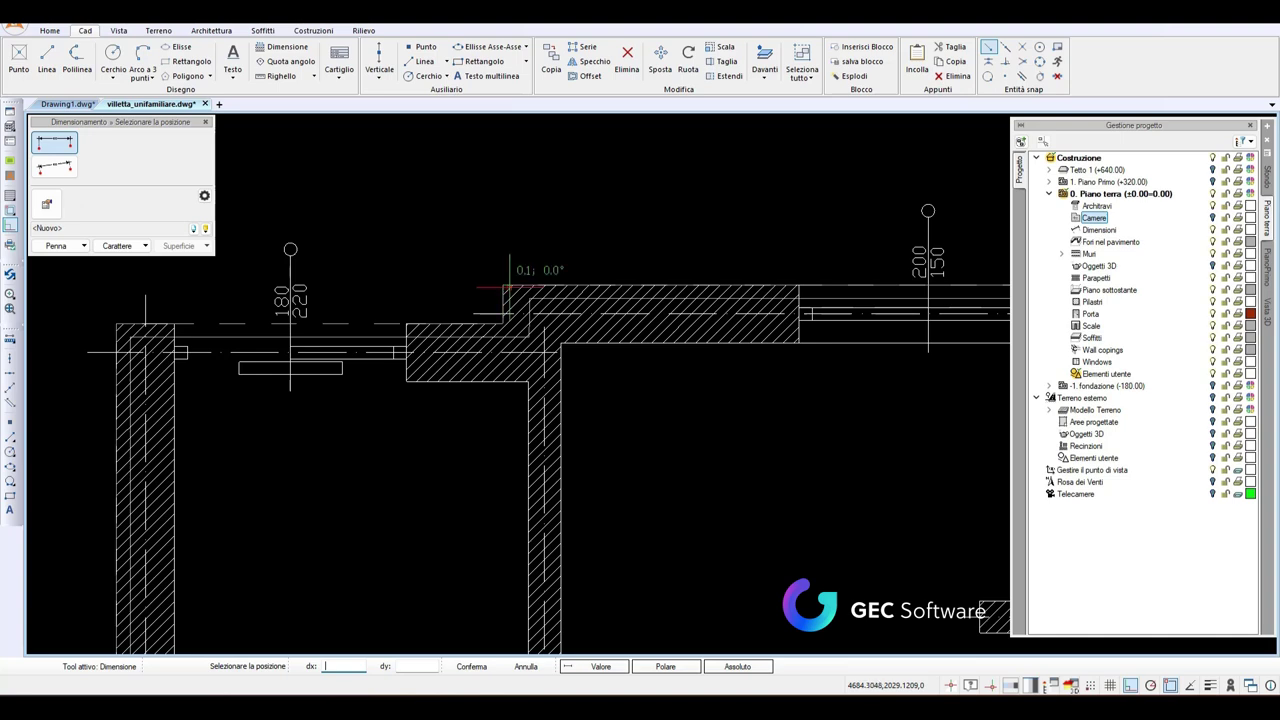
{"action": "middle_click_drag", "start_coordinate": [503, 280], "coordinate": [644, 383]}
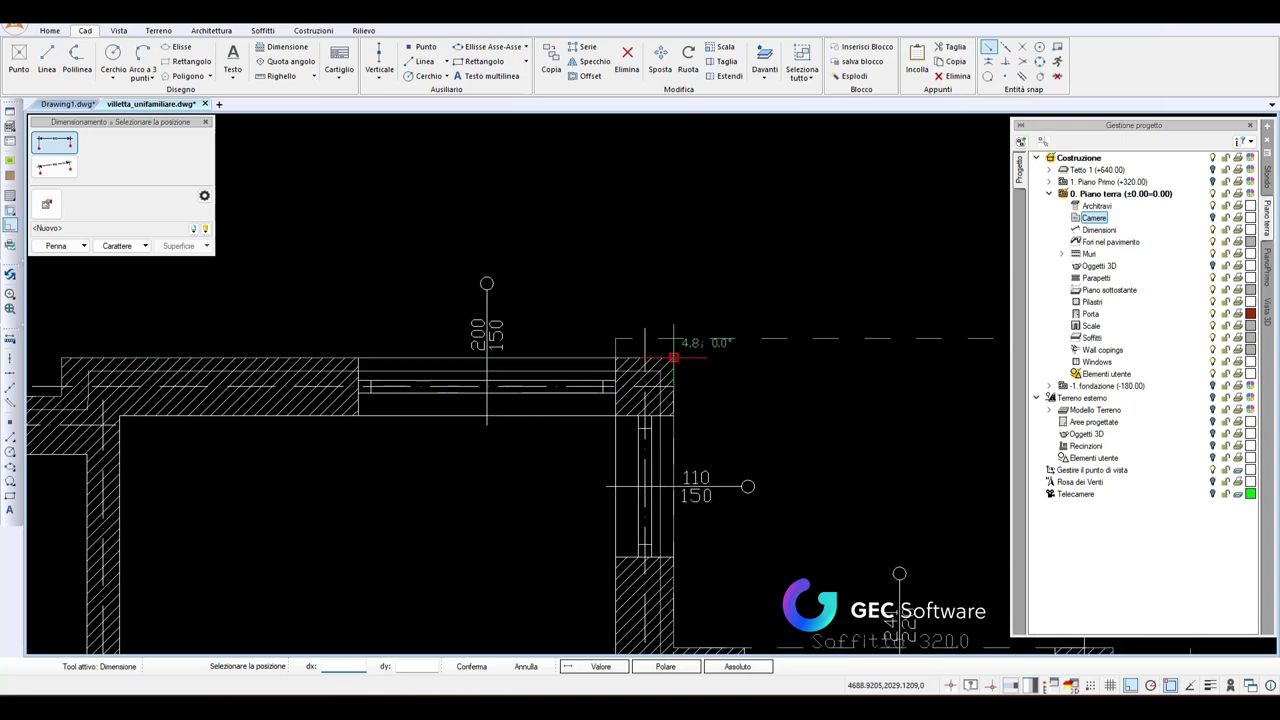
{"action": "left_click", "coordinate": [680, 217]}
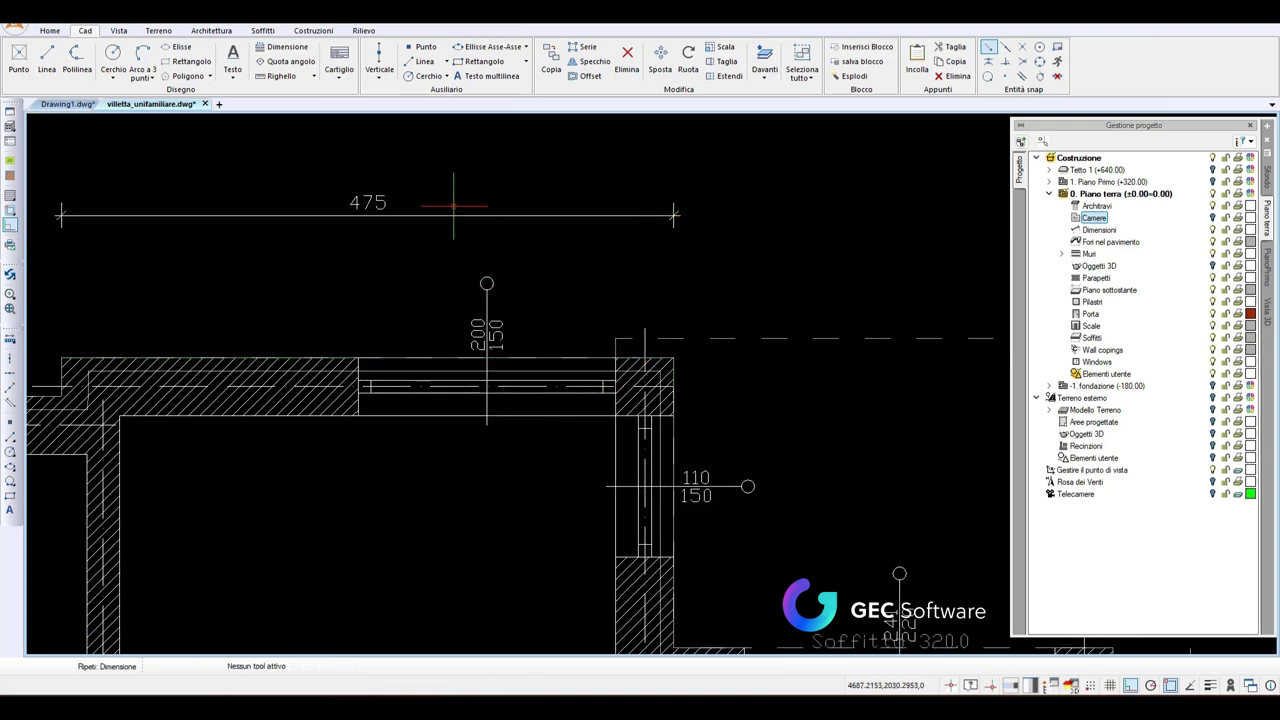
{"action": "scroll", "coordinate": [358, 195], "scroll_direction": "up", "scroll_amount": 3}
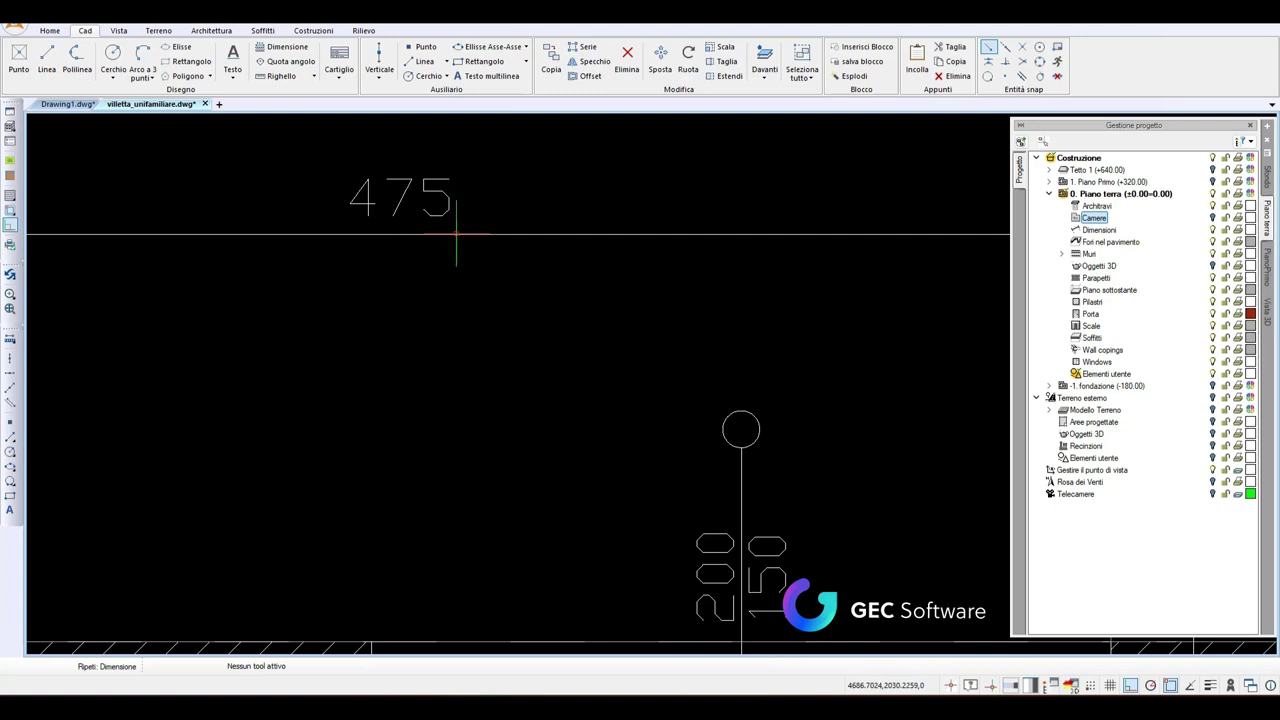
Change the top-wall dimension's text to metres with 2 decimals, so it reads 4.75.
{"action": "double_click", "coordinate": [456, 234]}
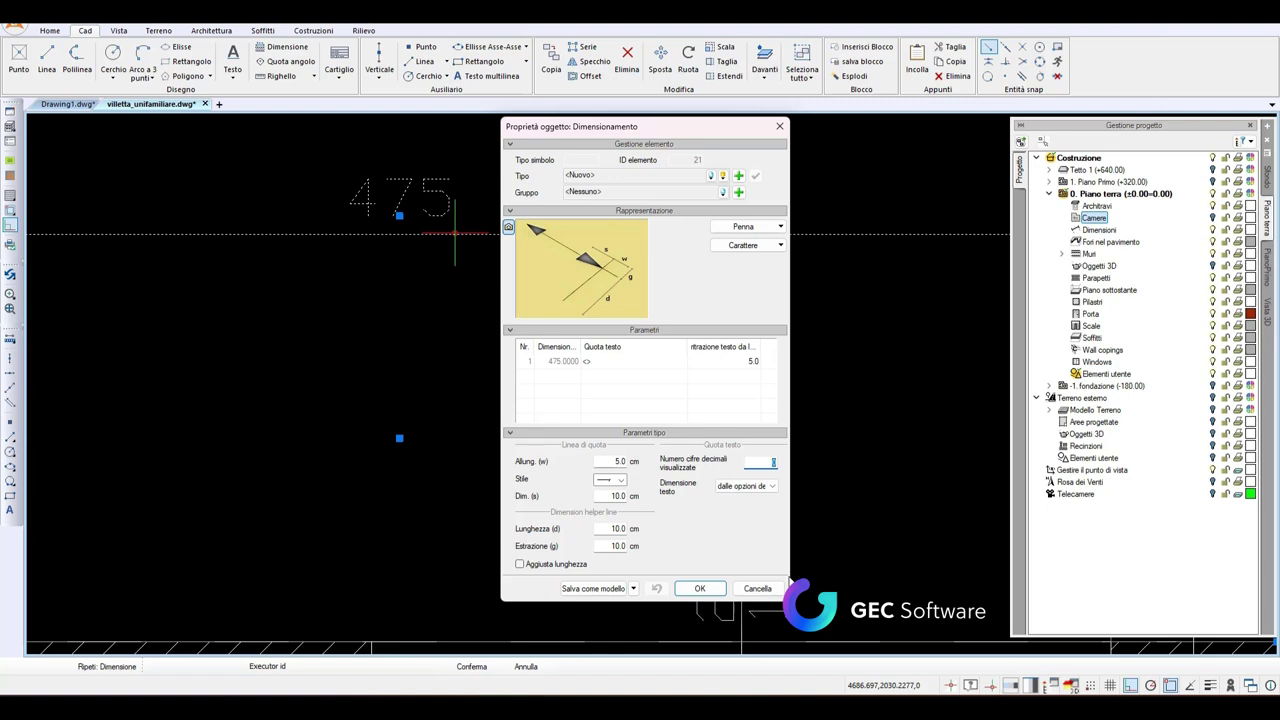
{"action": "left_click", "coordinate": [744, 494]}
{"action": "left_click", "coordinate": [740, 505]}
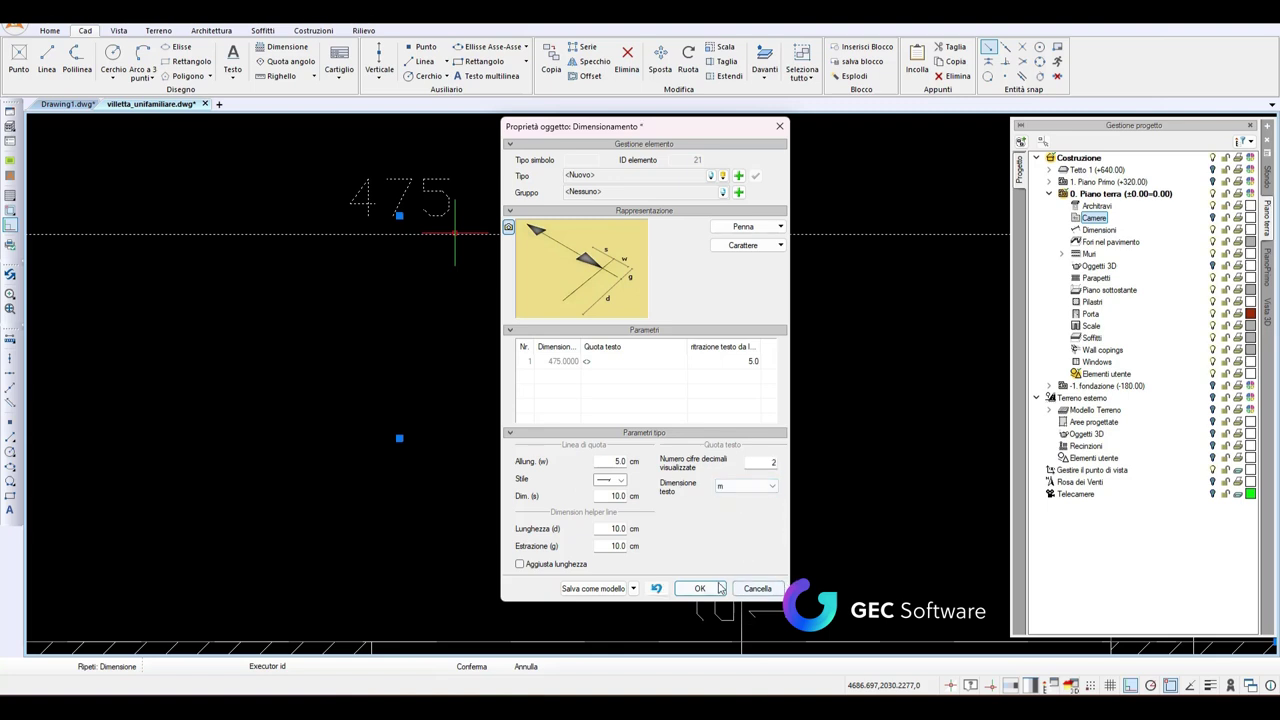
{"action": "left_click", "coordinate": [699, 588]}
{"action": "scroll", "coordinate": [537, 391], "scroll_direction": "down", "scroll_amount": 2}
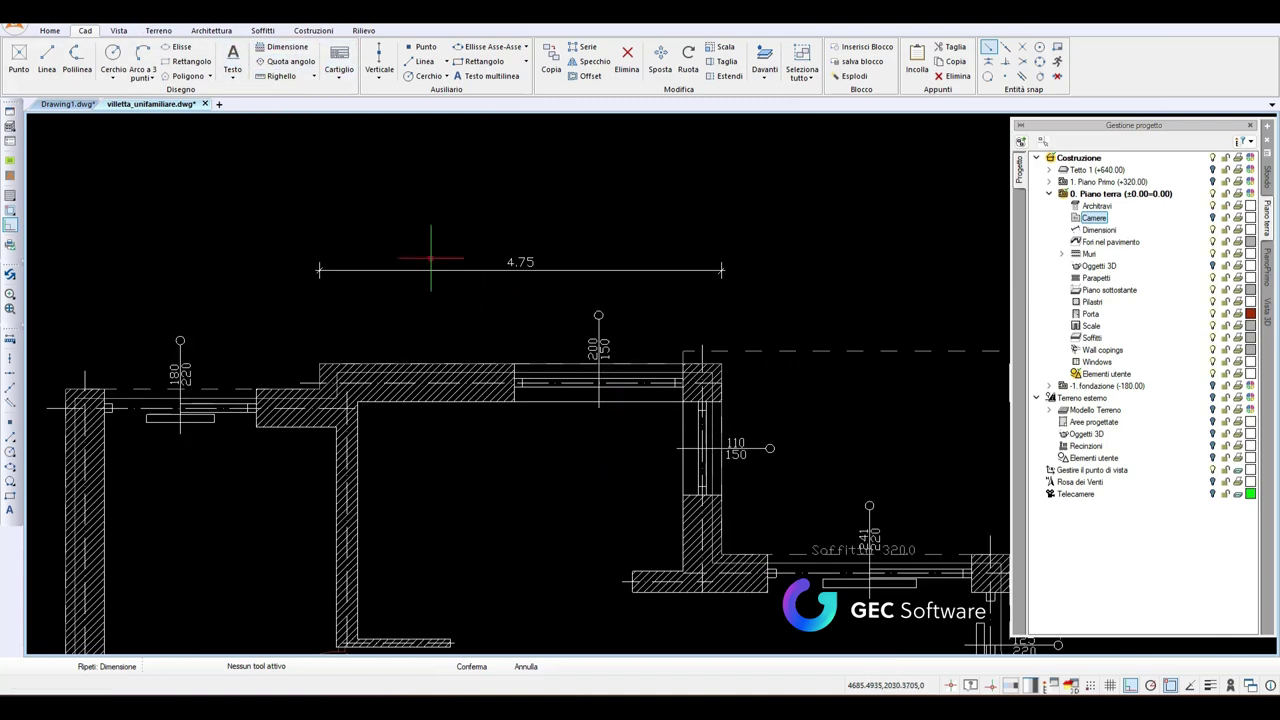
Add a 90° Quota angolo dimension in the corner between the top and left walls.
{"action": "left_click", "coordinate": [308, 66]}
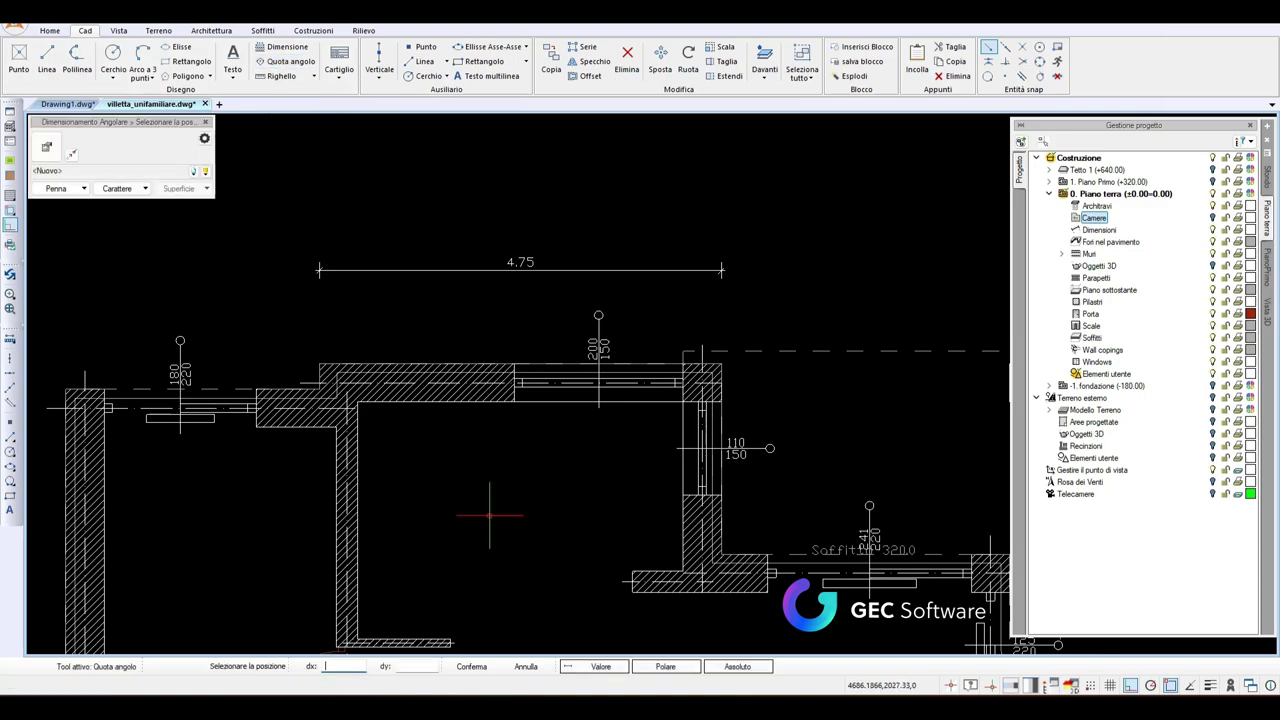
{"action": "scroll", "coordinate": [335, 460], "scroll_direction": "up", "scroll_amount": 2}
{"action": "scroll", "coordinate": [350, 400], "scroll_direction": "up", "scroll_amount": 1}
{"action": "scroll", "coordinate": [675, 453], "scroll_direction": "down", "scroll_amount": 3}
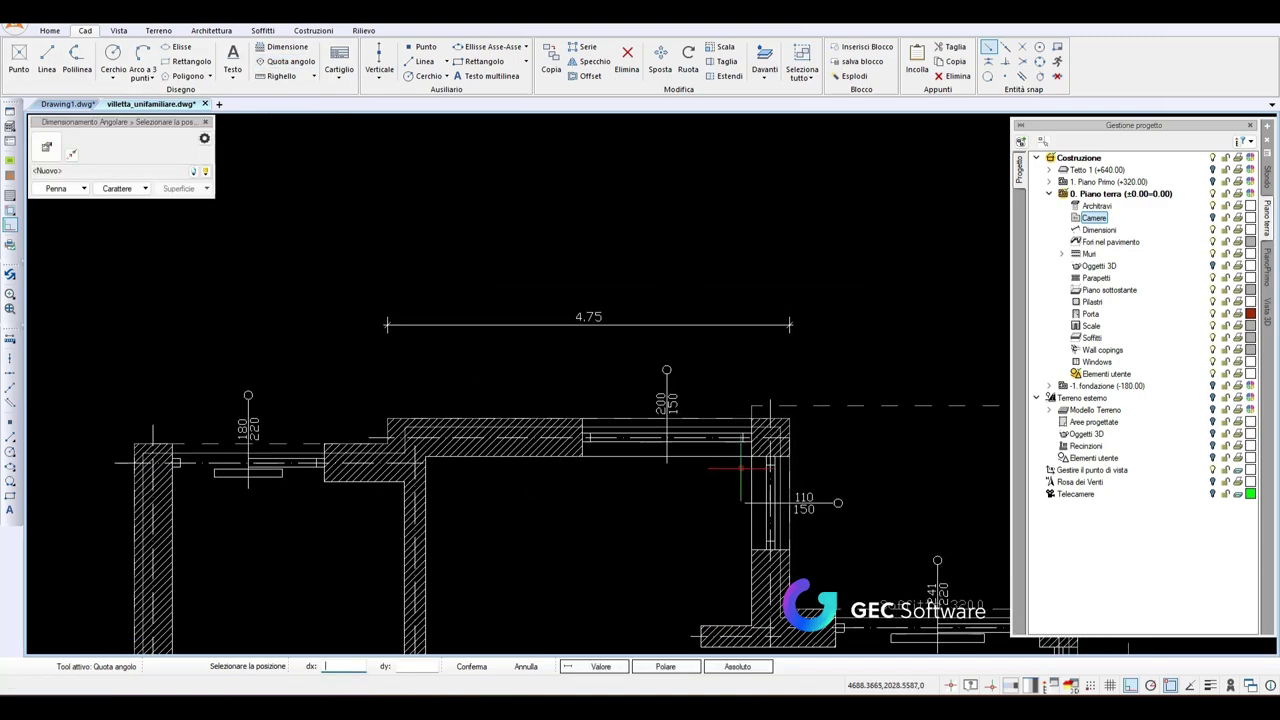
{"action": "scroll", "coordinate": [815, 463], "scroll_direction": "up", "scroll_amount": 2}
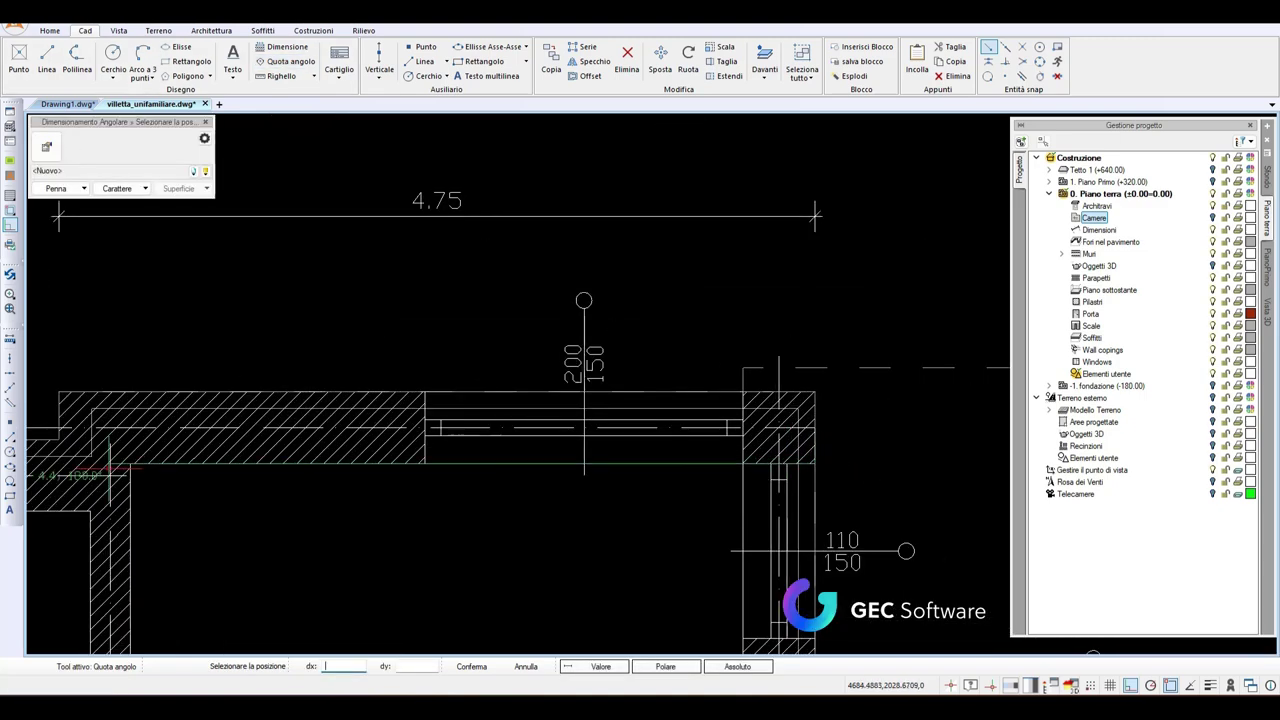
{"action": "scroll", "coordinate": [170, 440], "scroll_direction": "down", "scroll_amount": 1}
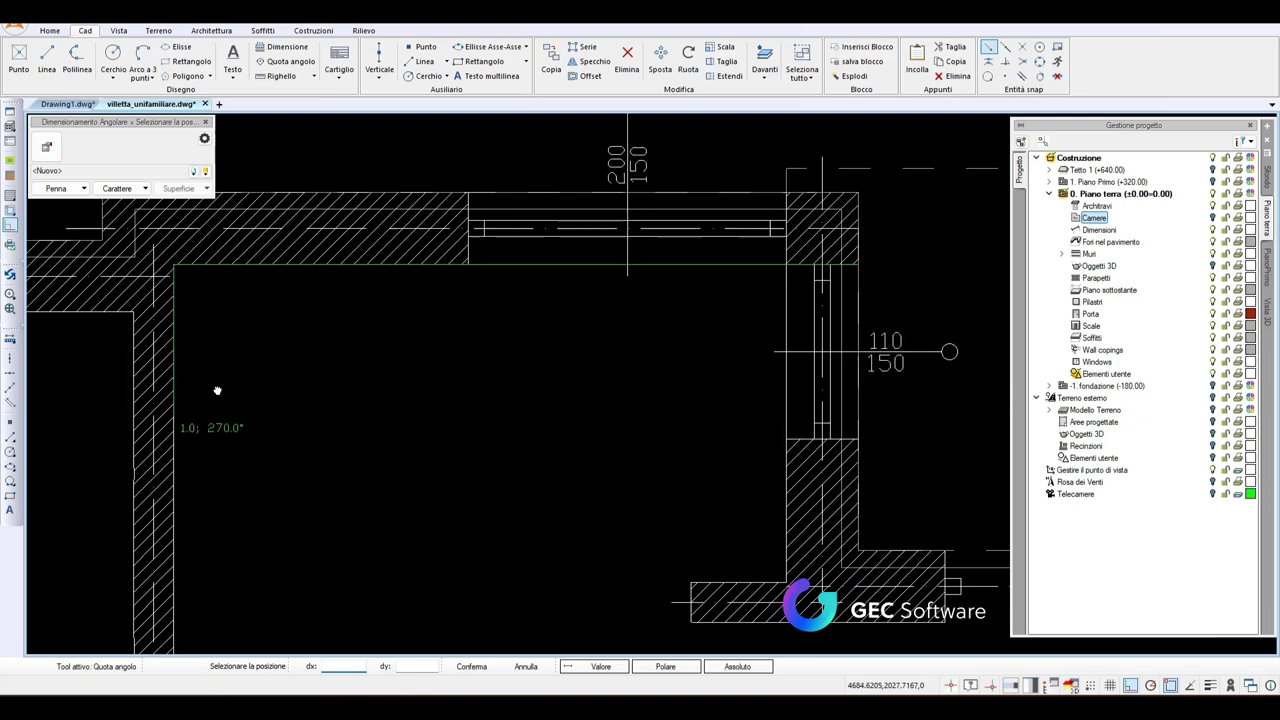
{"action": "scroll", "coordinate": [195, 620], "scroll_direction": "up", "scroll_amount": 1}
{"action": "scroll", "coordinate": [330, 282], "scroll_direction": "up", "scroll_amount": 1}
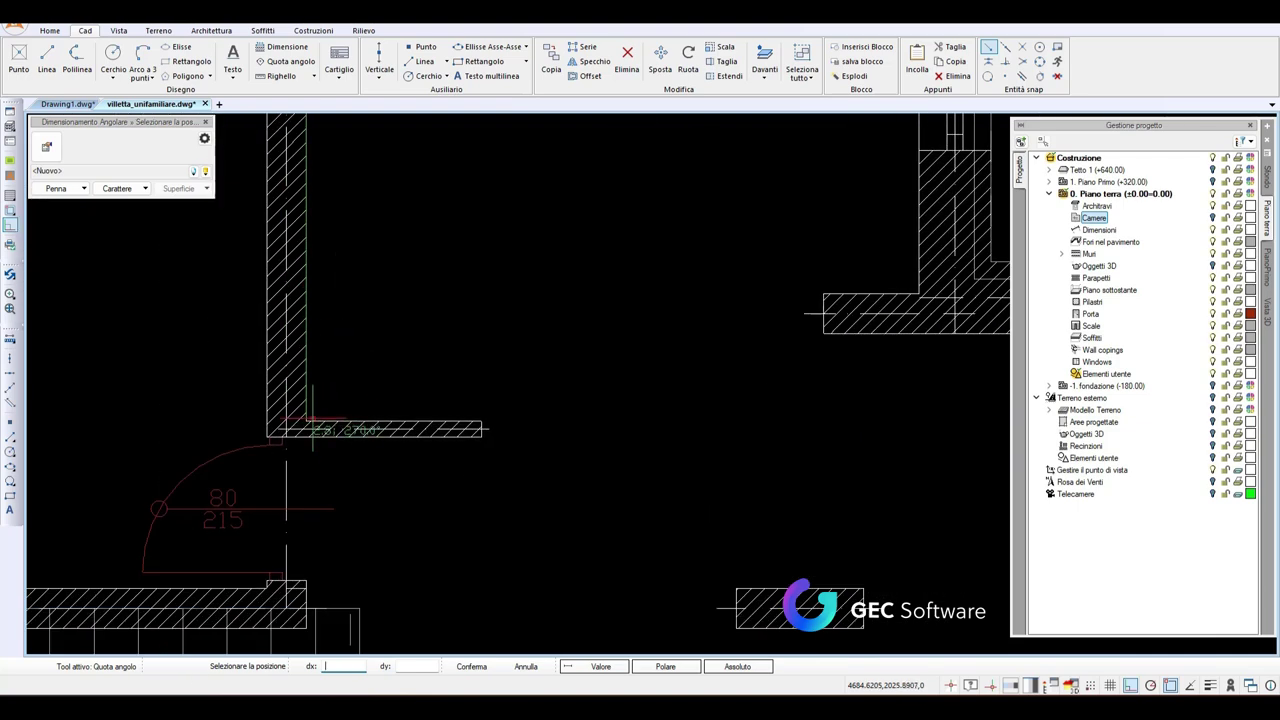
{"action": "middle_click_drag", "start_coordinate": [443, 335], "coordinate": [511, 617]}
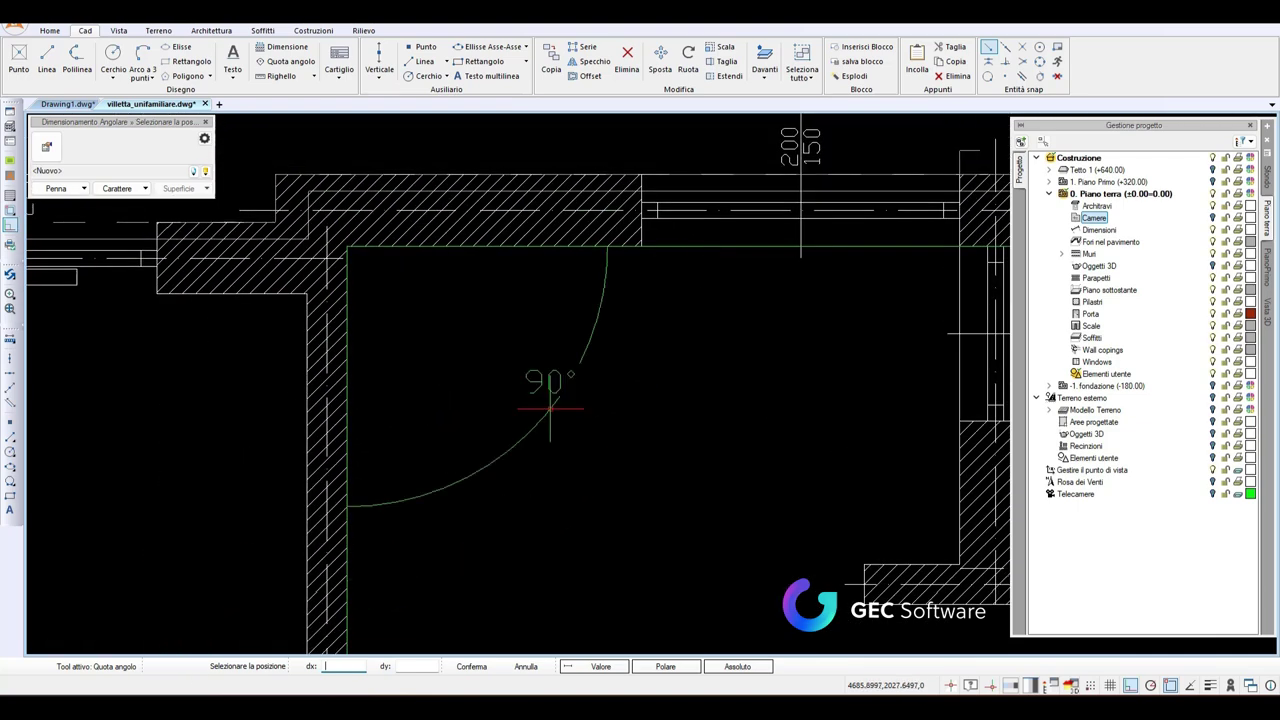
{"action": "left_click", "coordinate": [564, 392]}
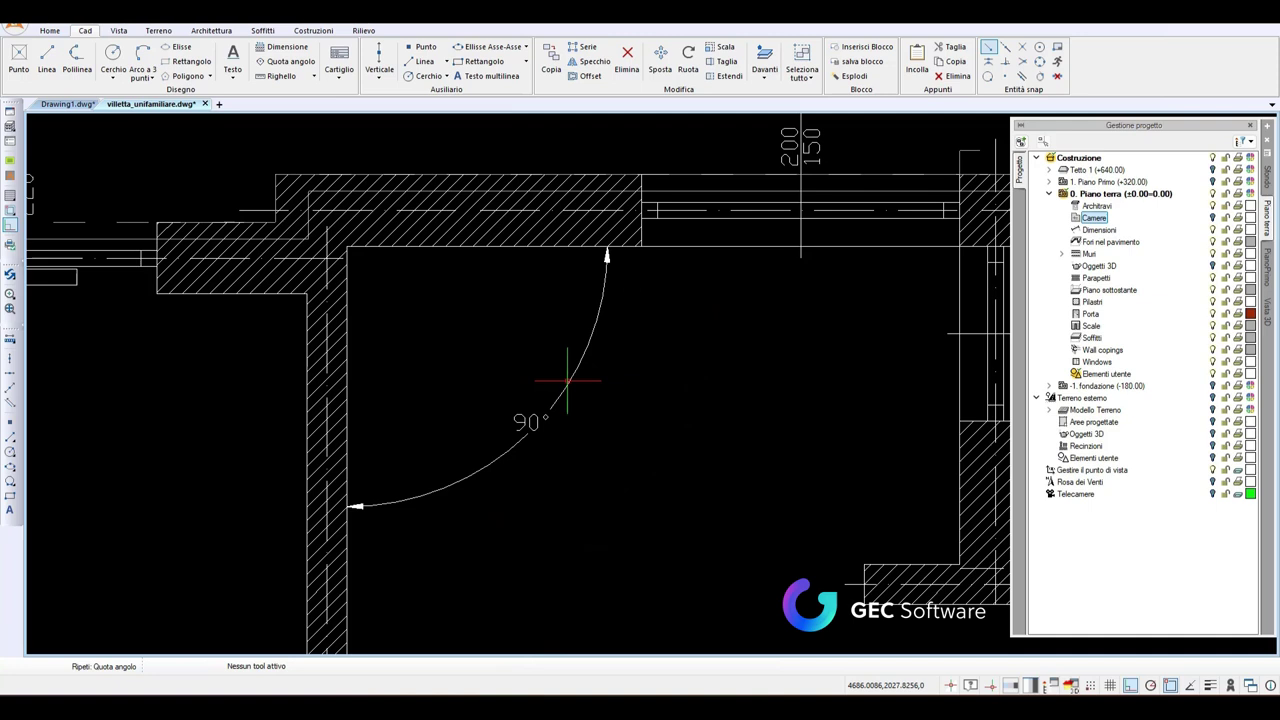
Delete the 90° angular dimension from the room corner, leaving its properties unchanged.
{"action": "double_click", "coordinate": [528, 421]}
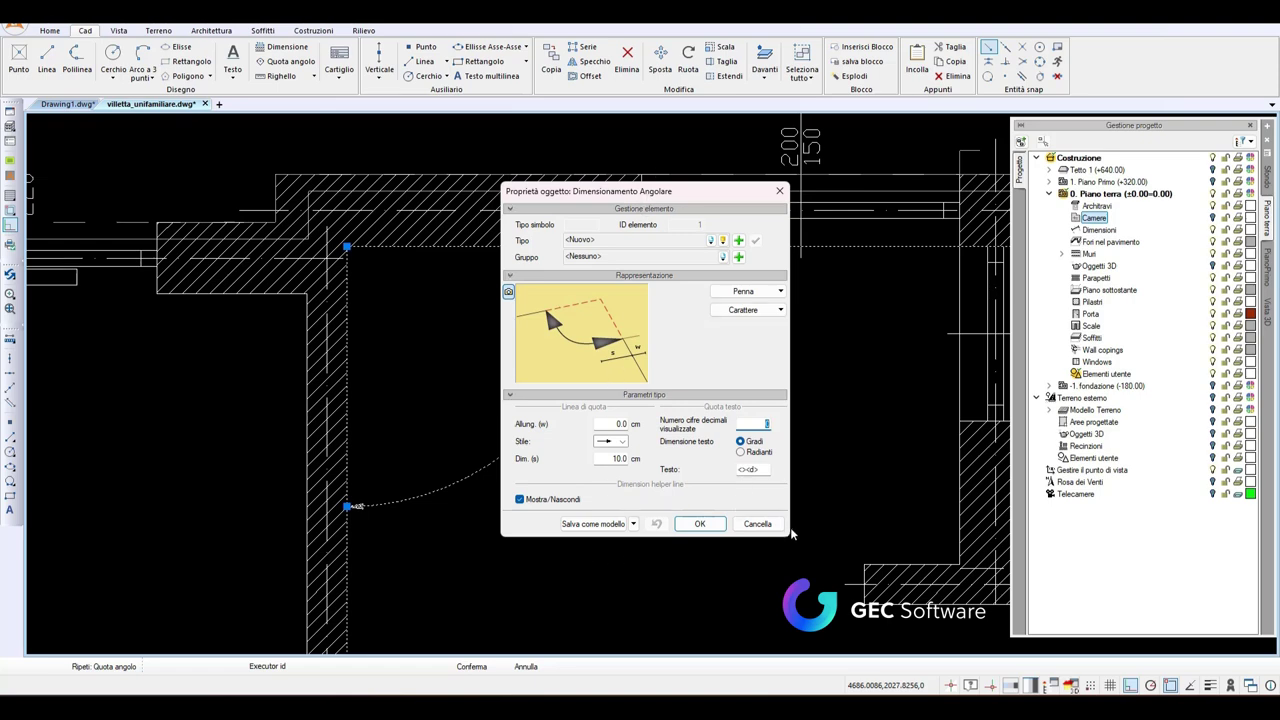
{"action": "left_click", "coordinate": [757, 523]}
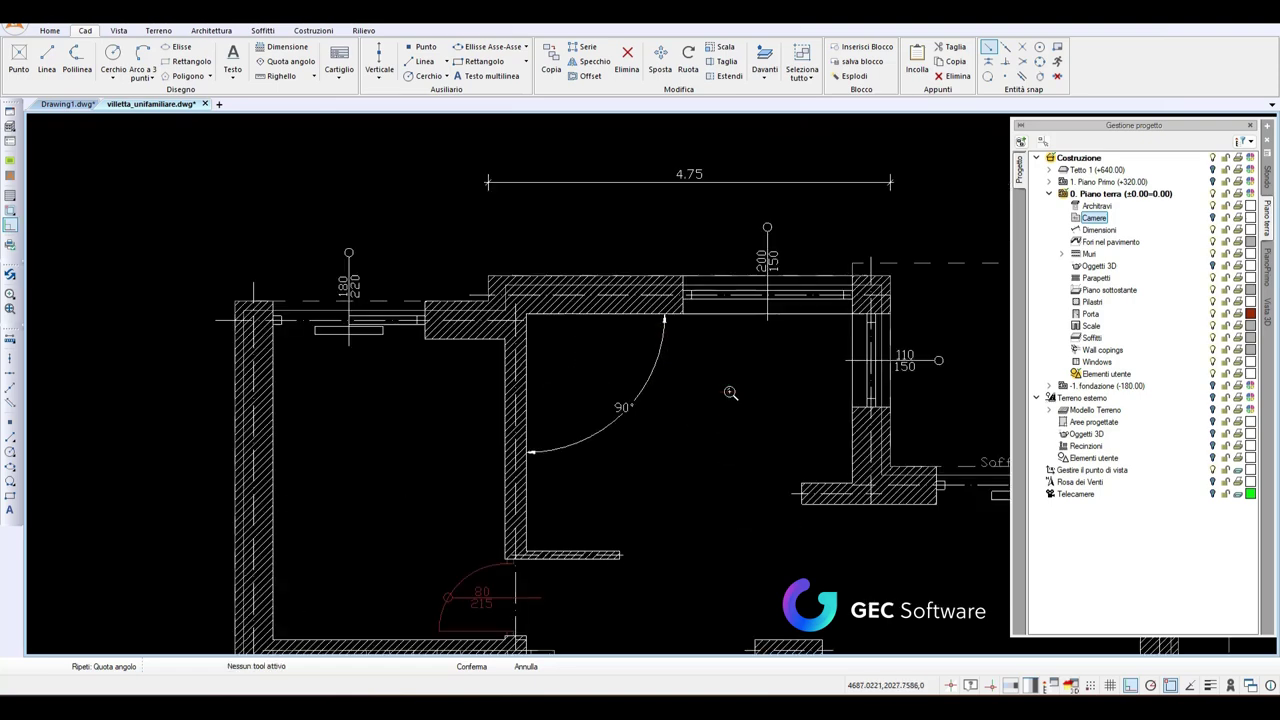
{"action": "left_click", "coordinate": [657, 358]}
{"action": "key", "text": "Delete"}
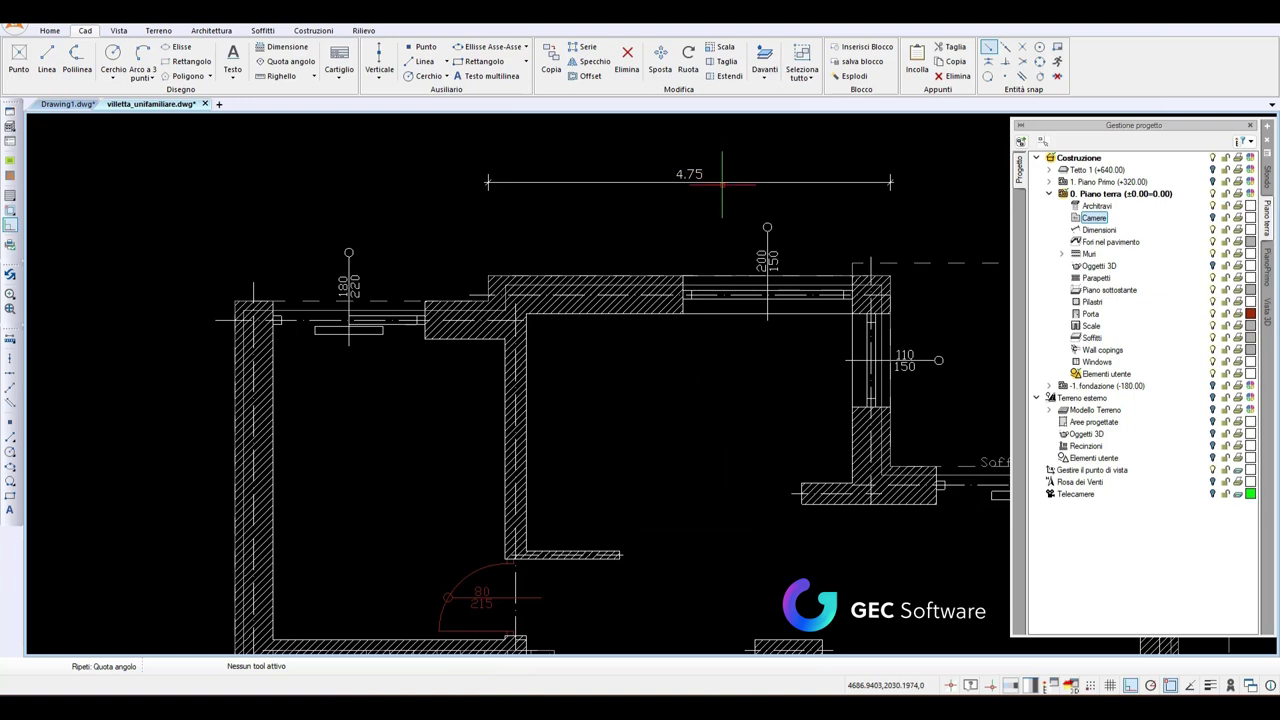
Delete the 4.75 dimension and measure the top wall with Misurazione, about 475.689 cm.
{"action": "key", "text": "Delete"}
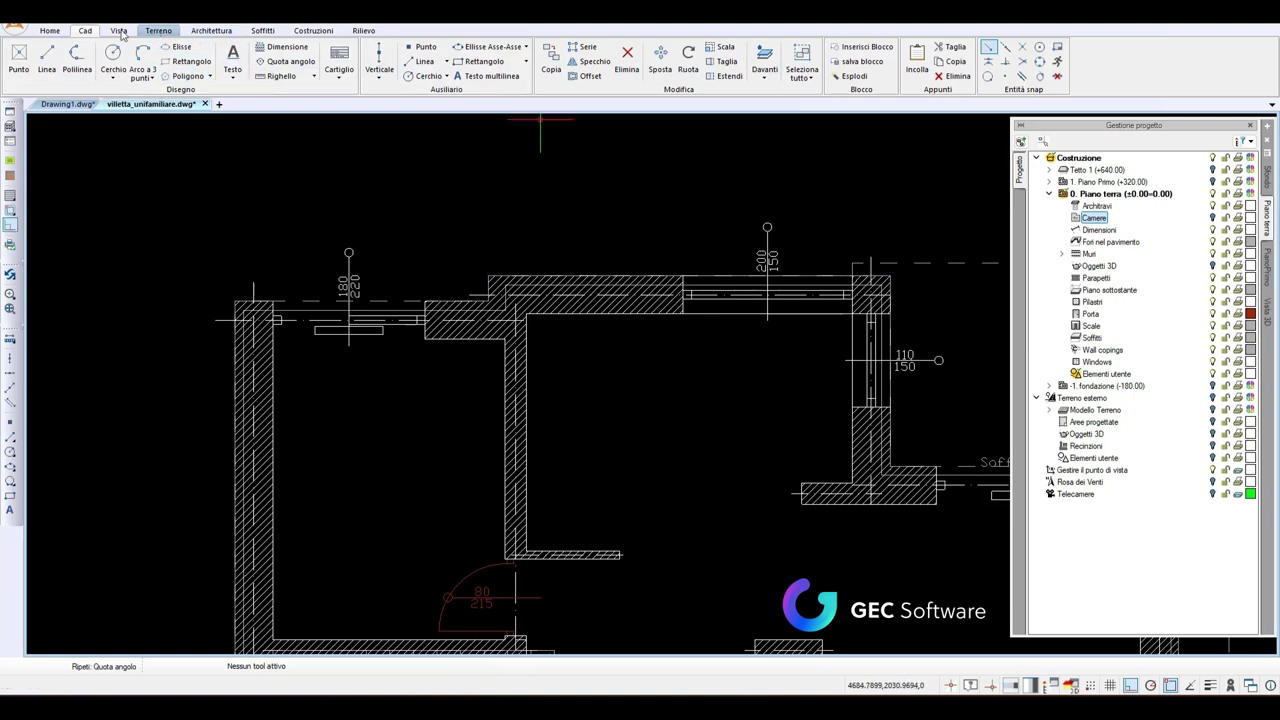
{"action": "left_click", "coordinate": [315, 78]}
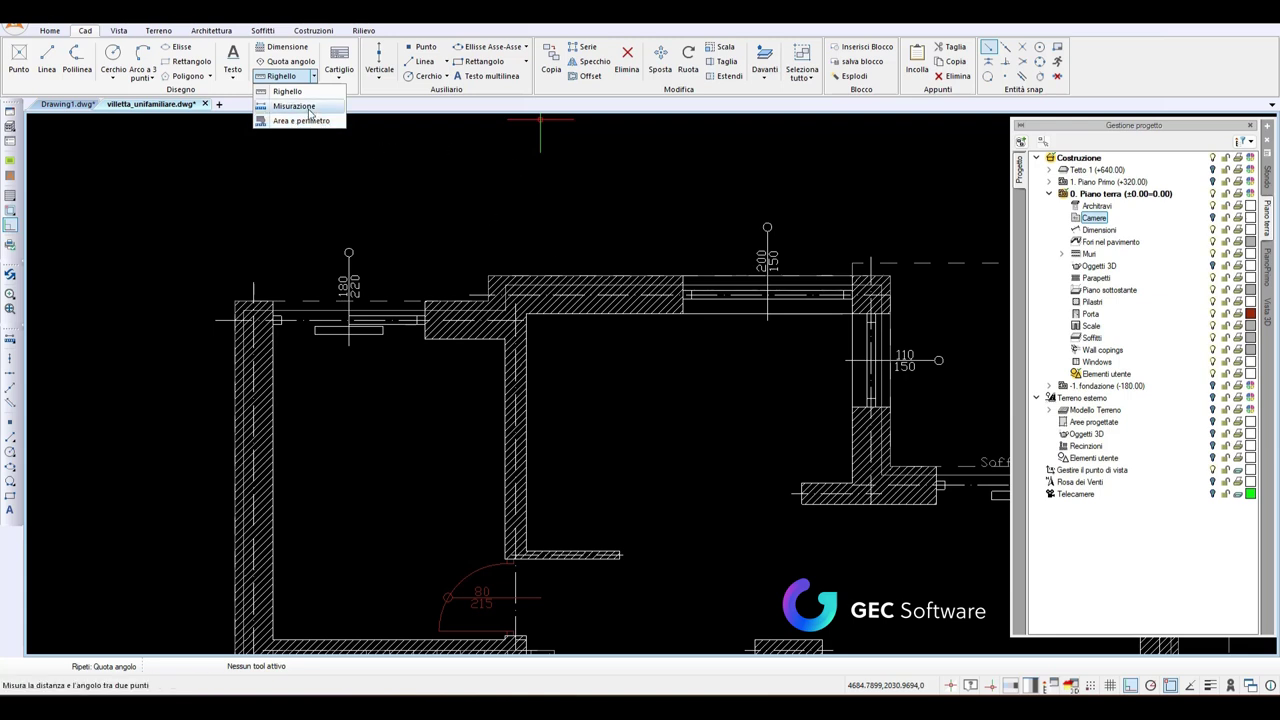
{"action": "left_click", "coordinate": [309, 106]}
{"action": "scroll", "coordinate": [482, 268], "scroll_direction": "up", "scroll_amount": 2}
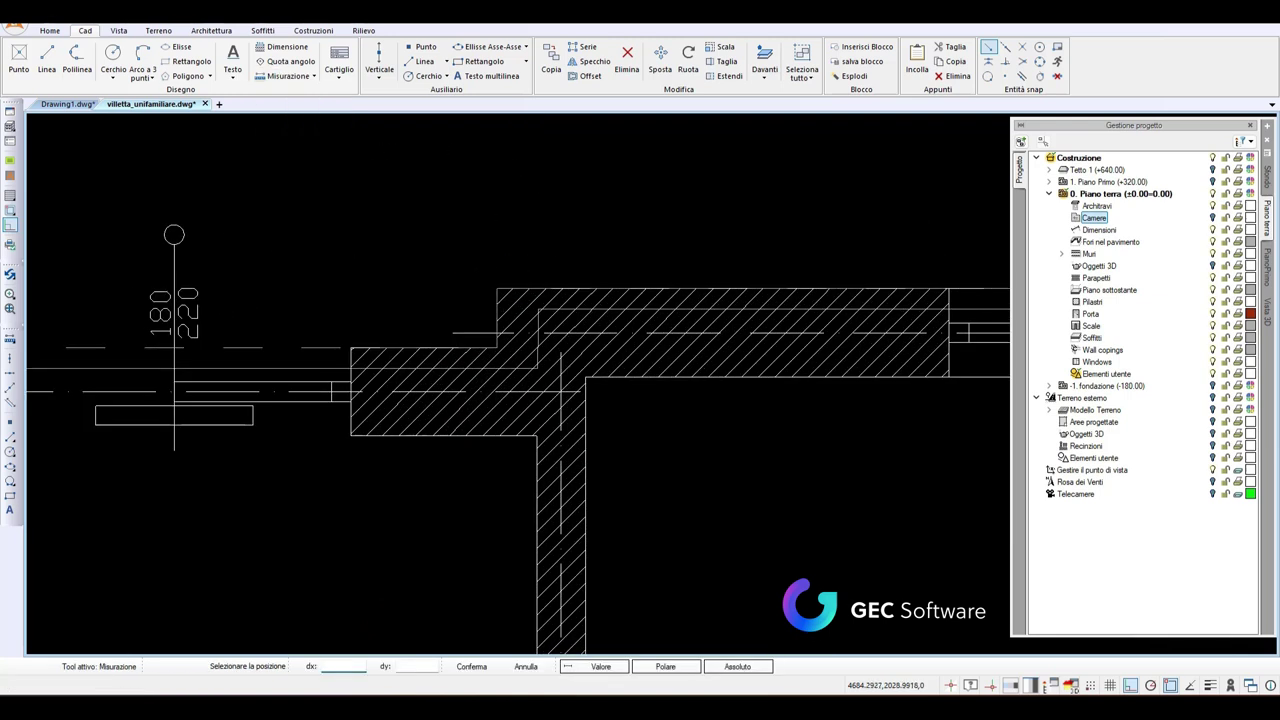
{"action": "left_click", "coordinate": [497, 289]}
{"action": "middle_click_drag", "start_coordinate": [797, 406], "coordinate": [271, 449]}
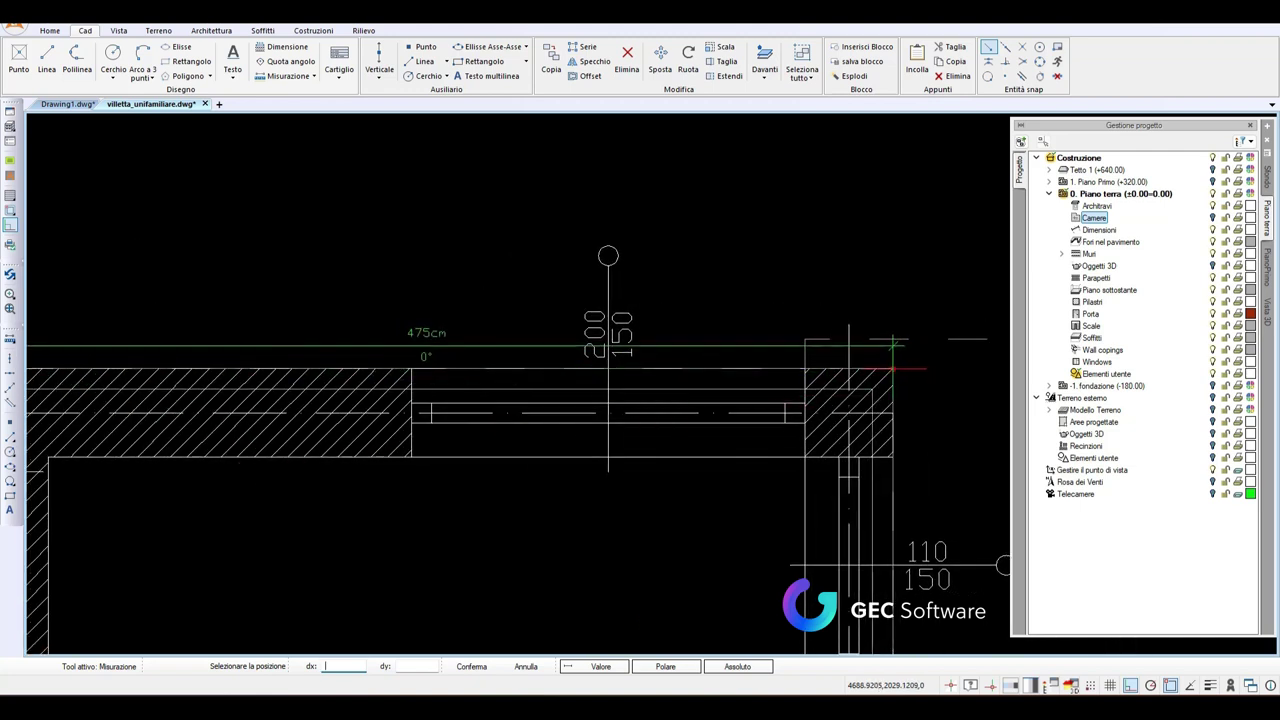
{"action": "key", "text": "Escape"}
Zoom out and centre the view on the whole ground-floor plan.
{"action": "scroll", "coordinate": [486, 357], "scroll_direction": "down", "scroll_amount": 2}
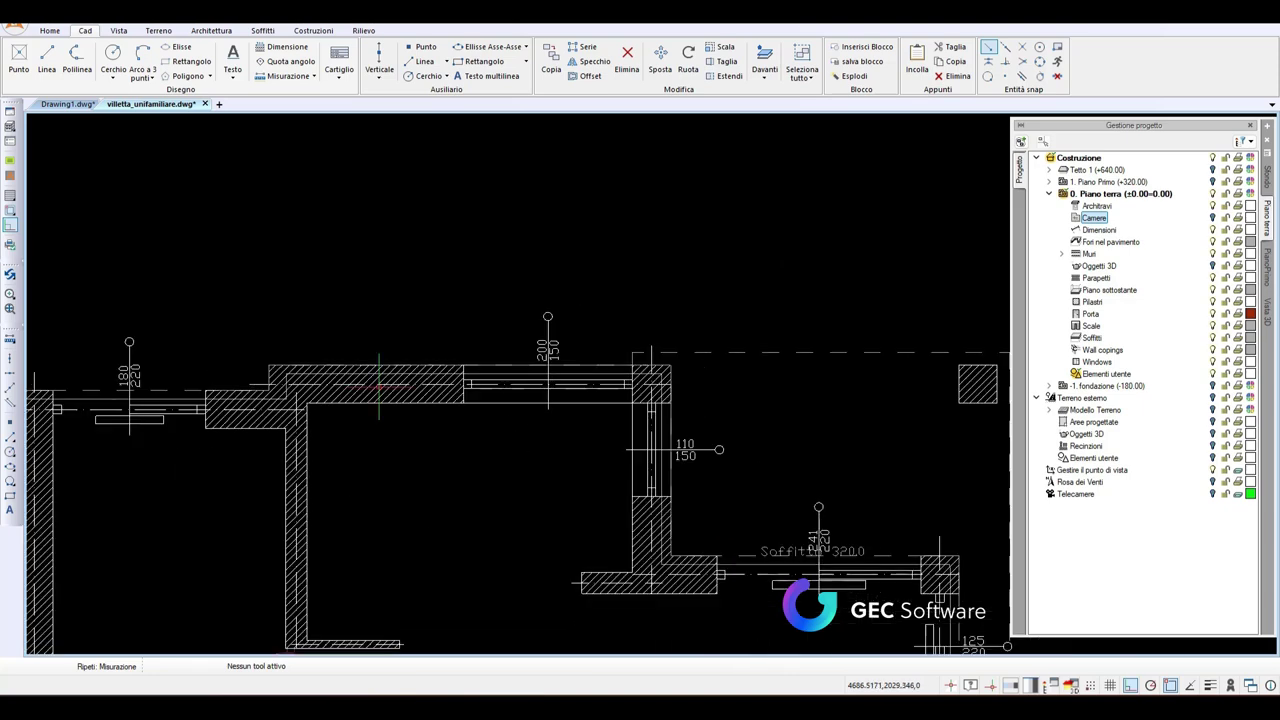
{"action": "scroll", "coordinate": [614, 354], "scroll_direction": "down", "scroll_amount": 1}
{"action": "scroll", "coordinate": [484, 513], "scroll_direction": "down", "scroll_amount": 1}
{"action": "middle_click_drag", "start_coordinate": [484, 513], "coordinate": [478, 385]}
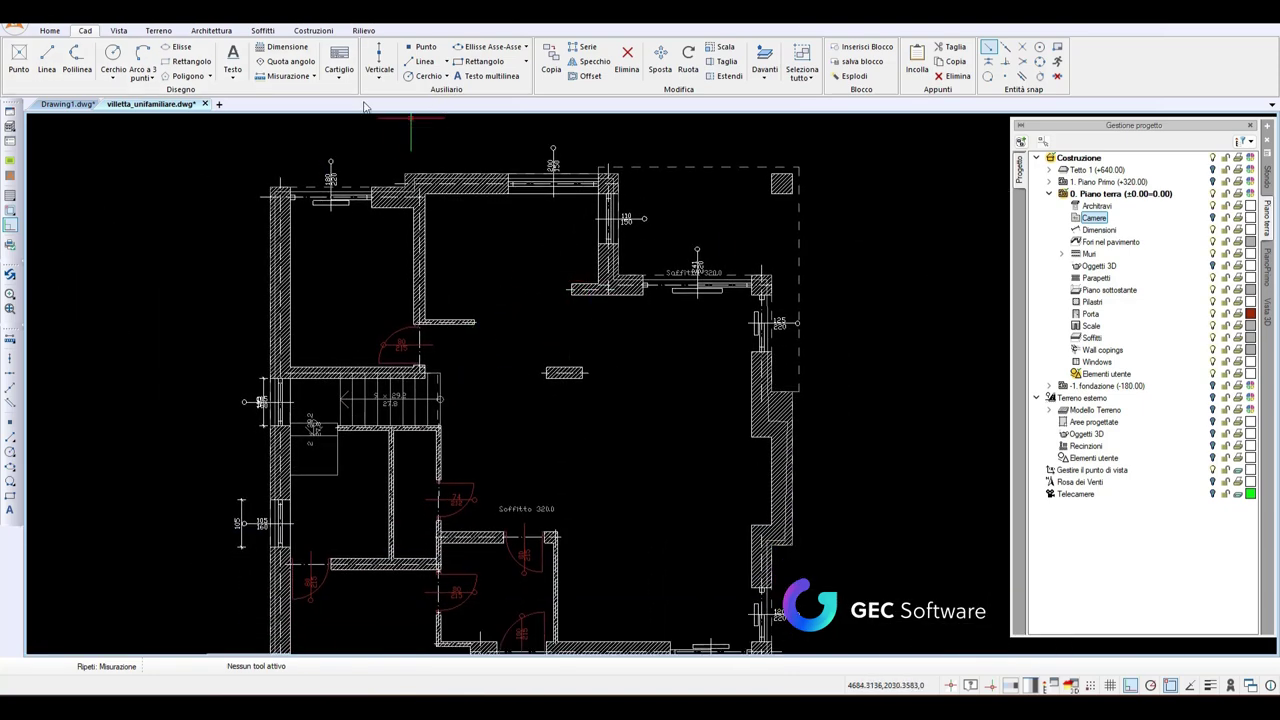
Add a Quota elemento vertical chain reading 30, 250, 10 and 90 beside the wall above the stairs.
{"action": "left_click", "coordinate": [211, 31]}
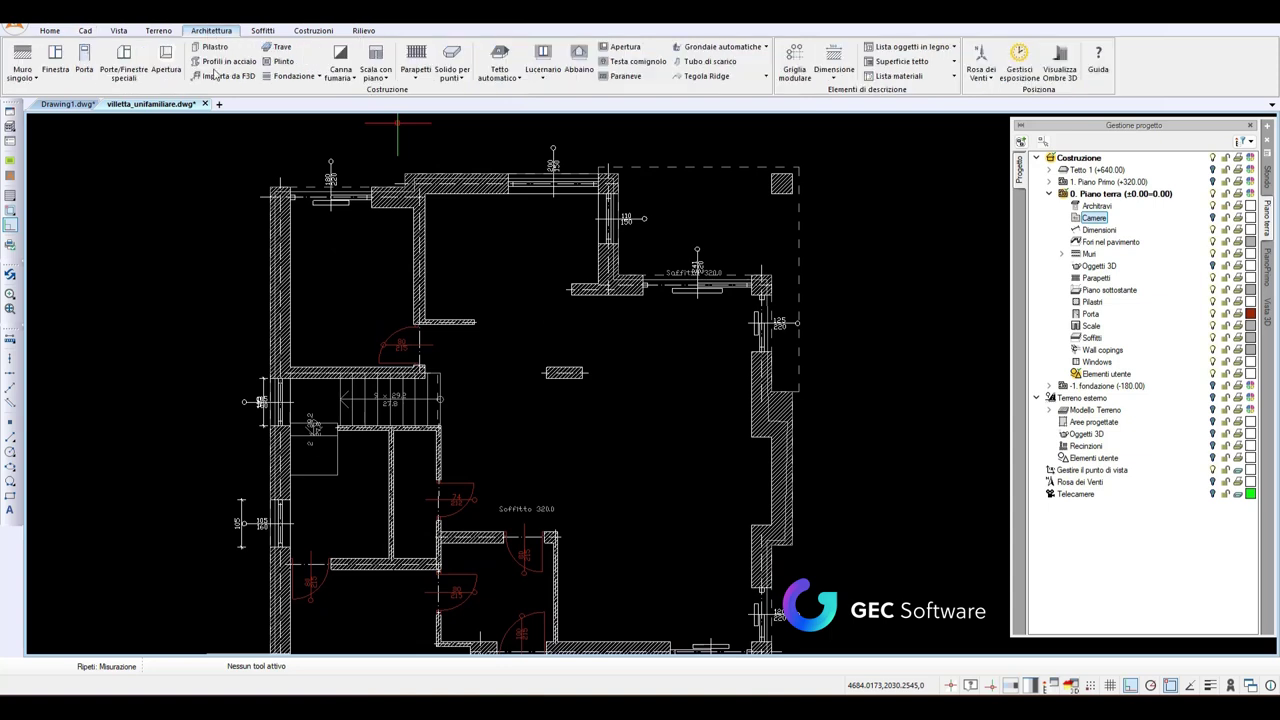
{"action": "left_click", "coordinate": [836, 76]}
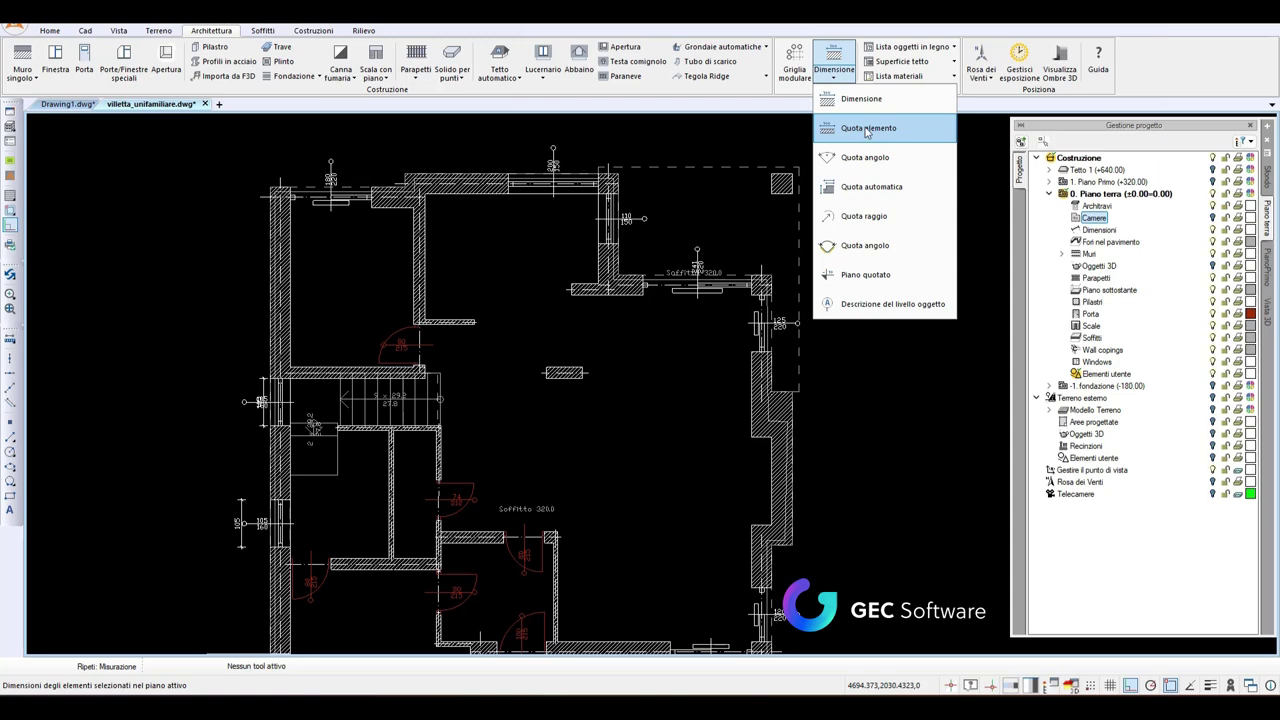
{"action": "left_click", "coordinate": [867, 130]}
{"action": "scroll", "coordinate": [596, 274], "scroll_direction": "up", "scroll_amount": 2}
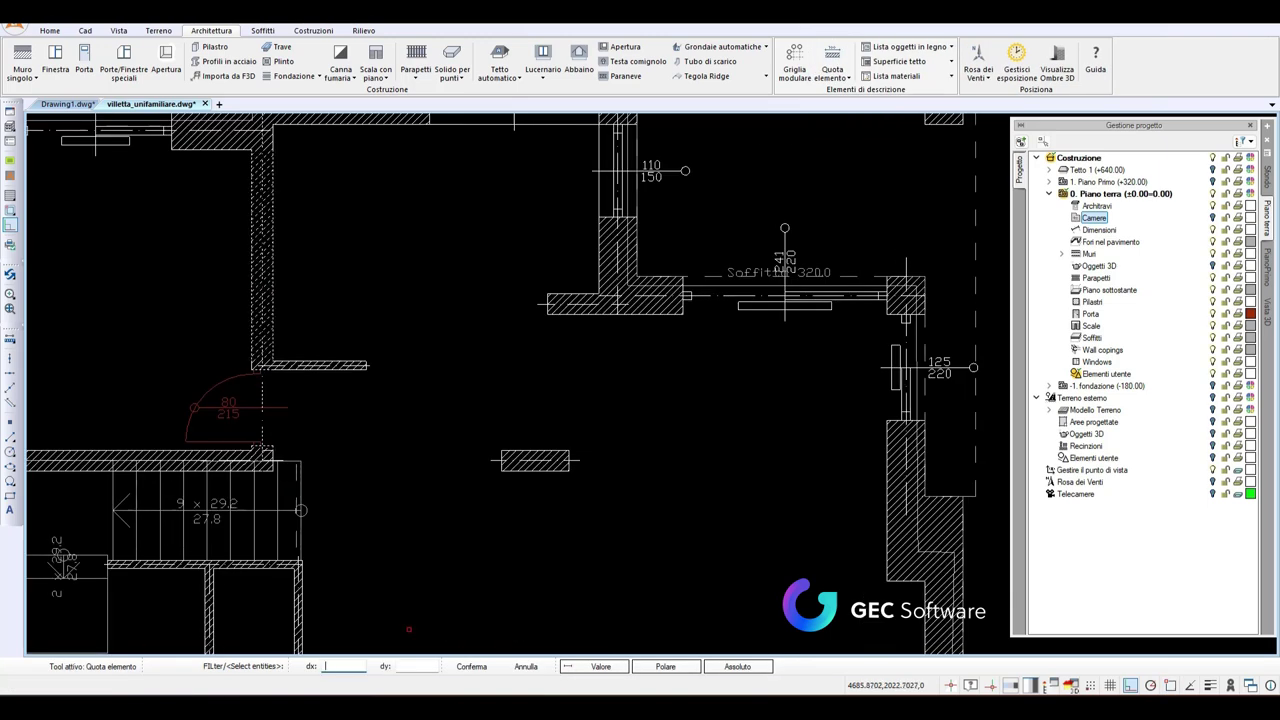
{"action": "left_click", "coordinate": [500, 233]}
{"action": "left_click", "coordinate": [415, 206]}
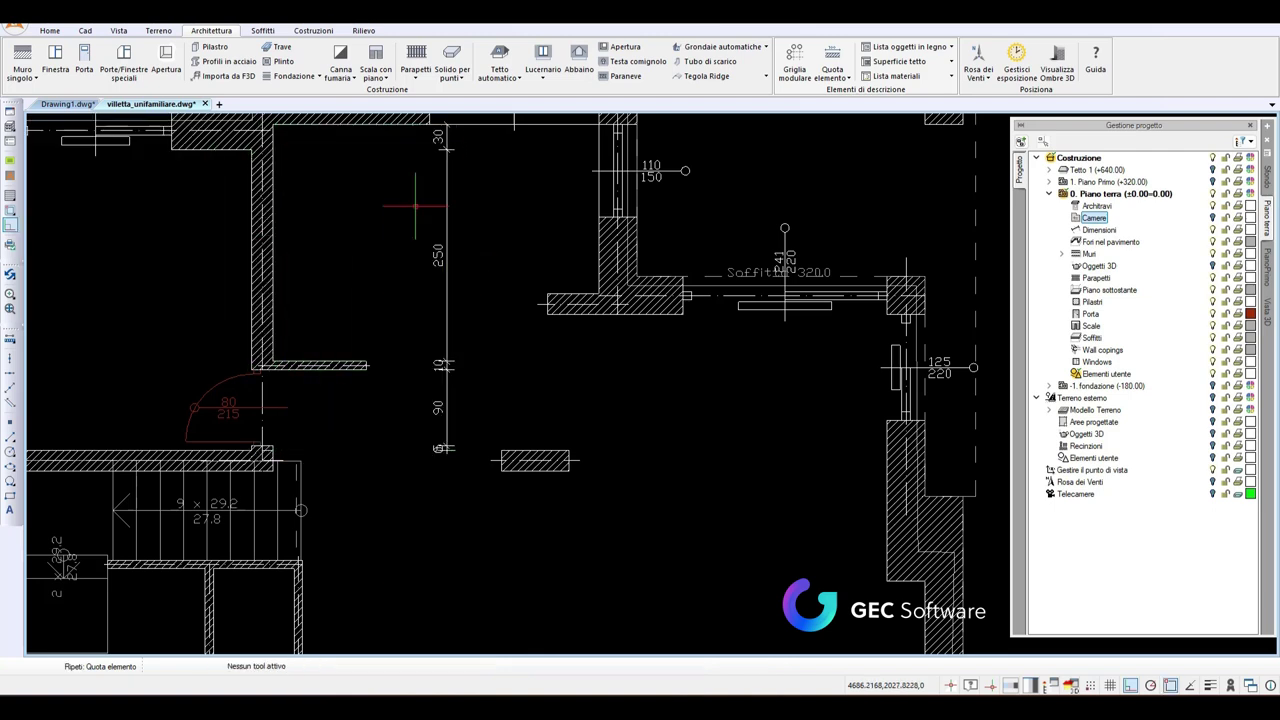
{"action": "scroll", "coordinate": [415, 206], "scroll_direction": "up", "scroll_amount": 2}
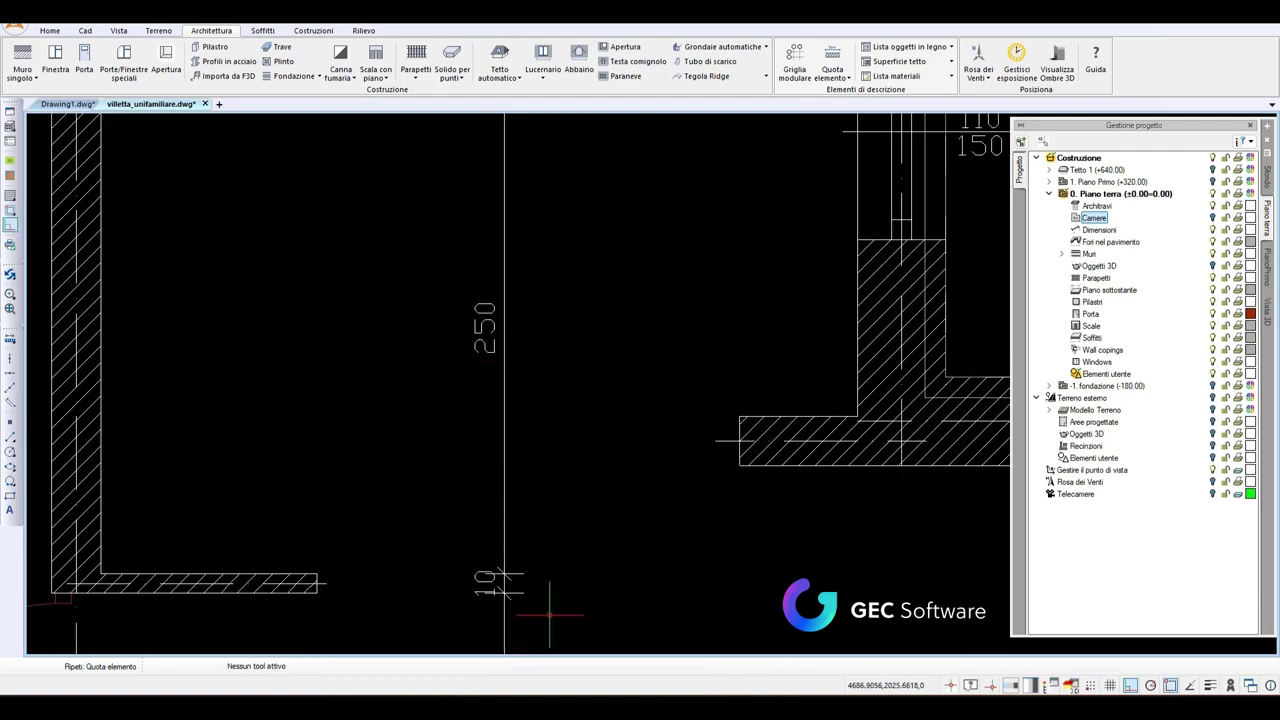
Cancel the Quota automatica attempt with Esc and reframe the whole ground-floor plan.
{"action": "left_click", "coordinate": [847, 80]}
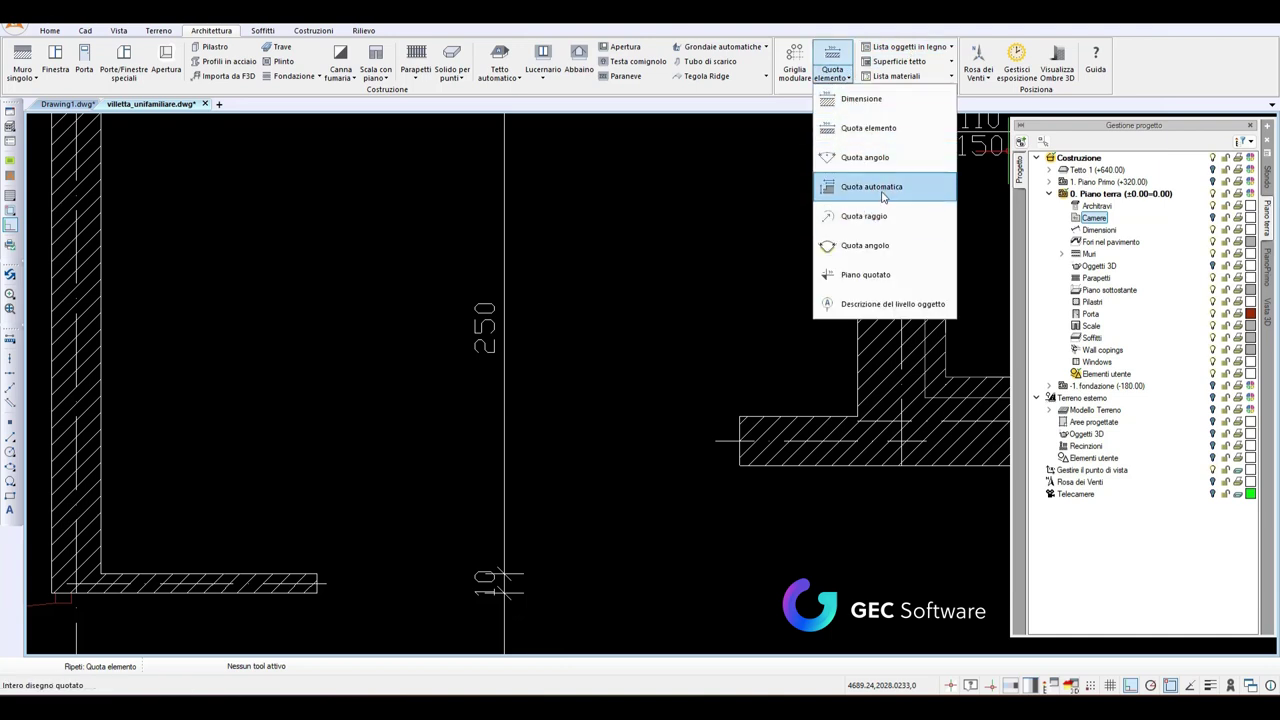
{"action": "left_click", "coordinate": [883, 197]}
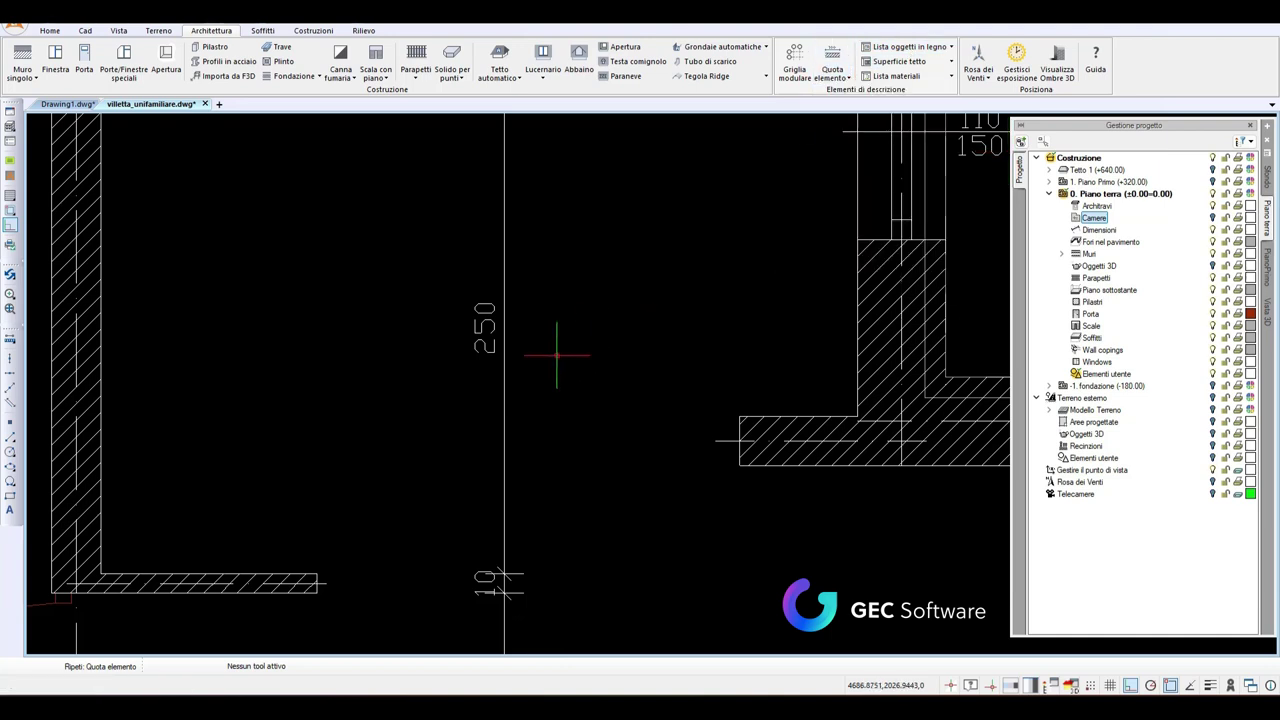
{"action": "left_click", "coordinate": [503, 381]}
{"action": "key", "text": "Escape"}
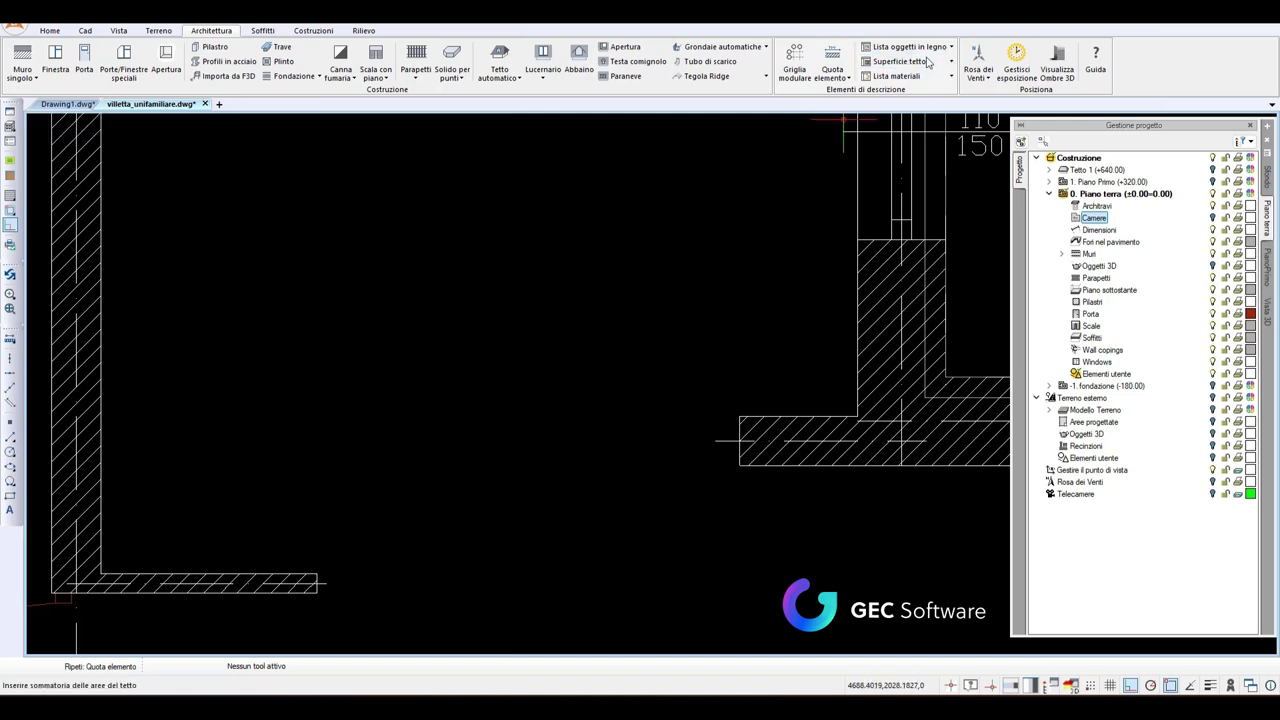
{"action": "left_click", "coordinate": [832, 72]}
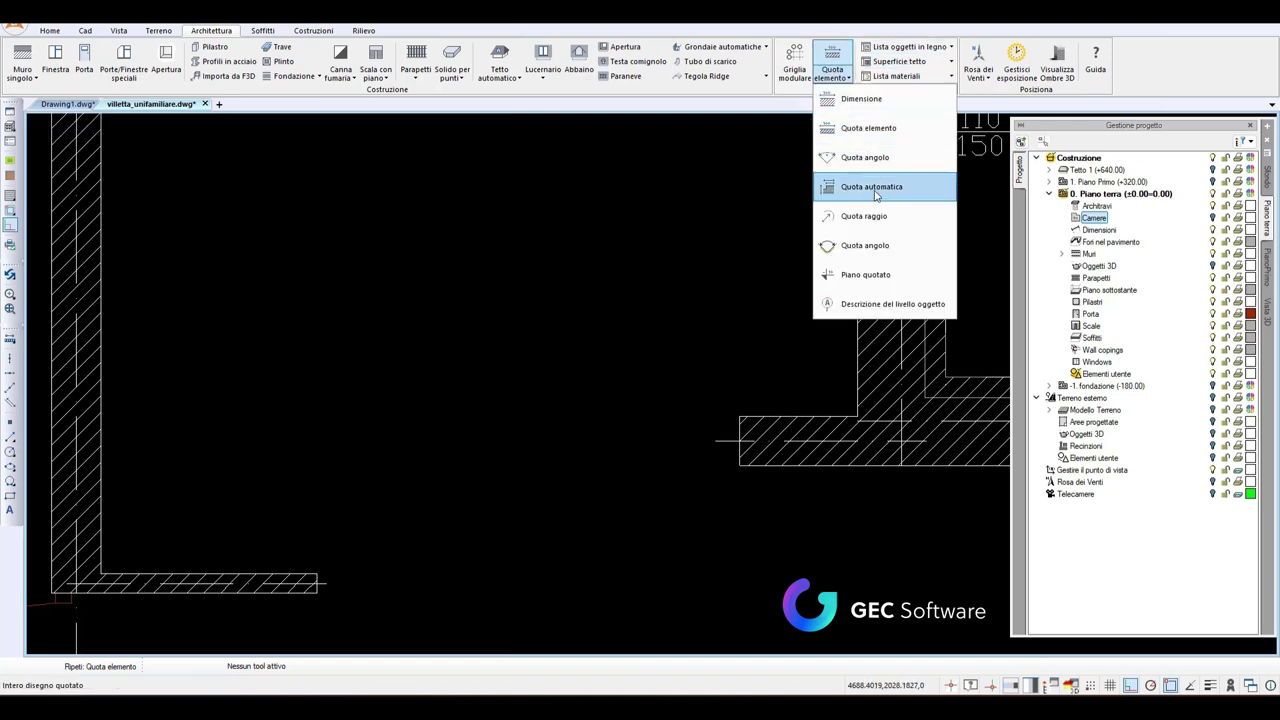
{"action": "scroll", "coordinate": [545, 328], "scroll_direction": "down", "scroll_amount": 3}
{"action": "scroll", "coordinate": [553, 440], "scroll_direction": "down", "scroll_amount": 3}
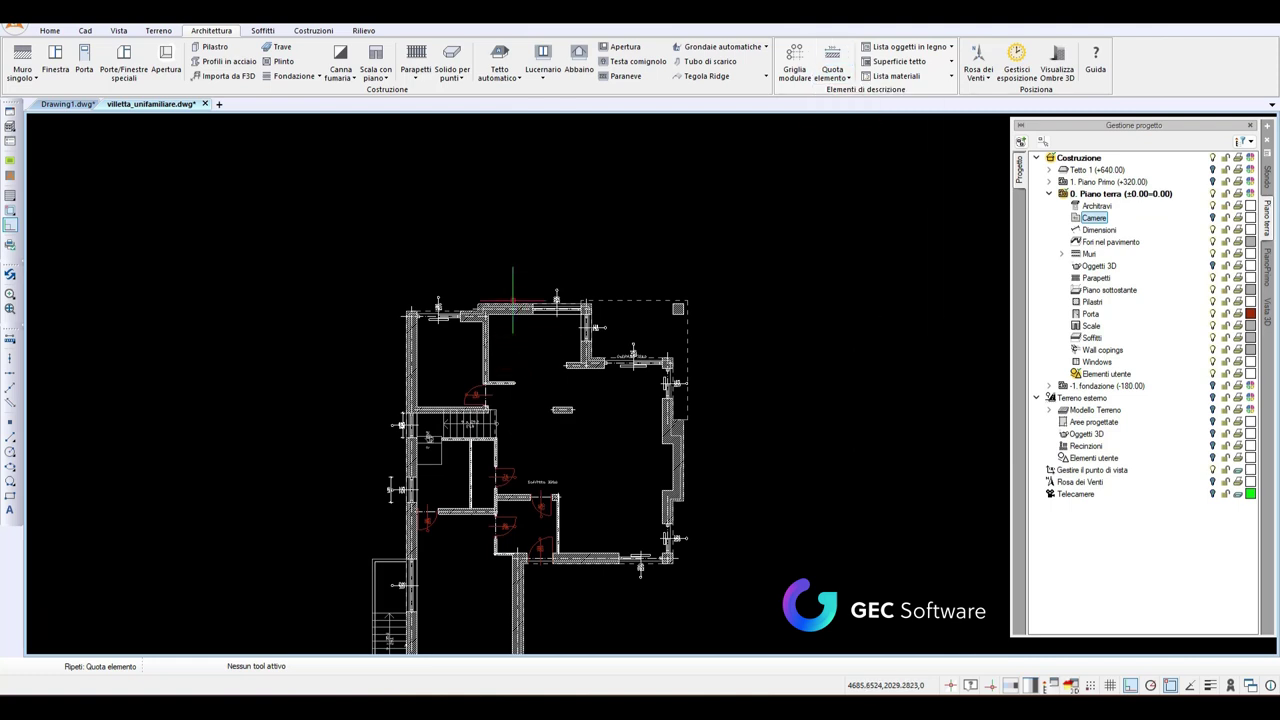
{"action": "middle_click_drag", "start_coordinate": [693, 330], "coordinate": [682, 225]}
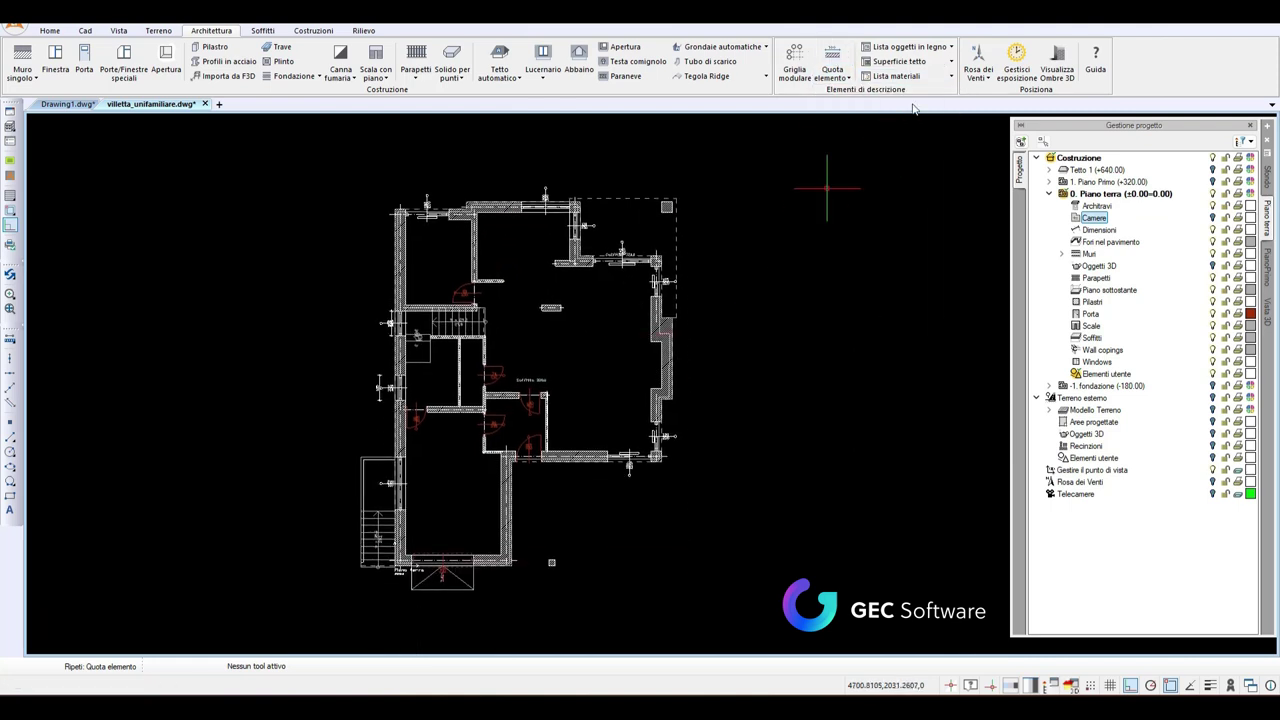
Run Quota automatica with all four dimension lines at 40 cm spacing, then select everything.
{"action": "left_click", "coordinate": [848, 78]}
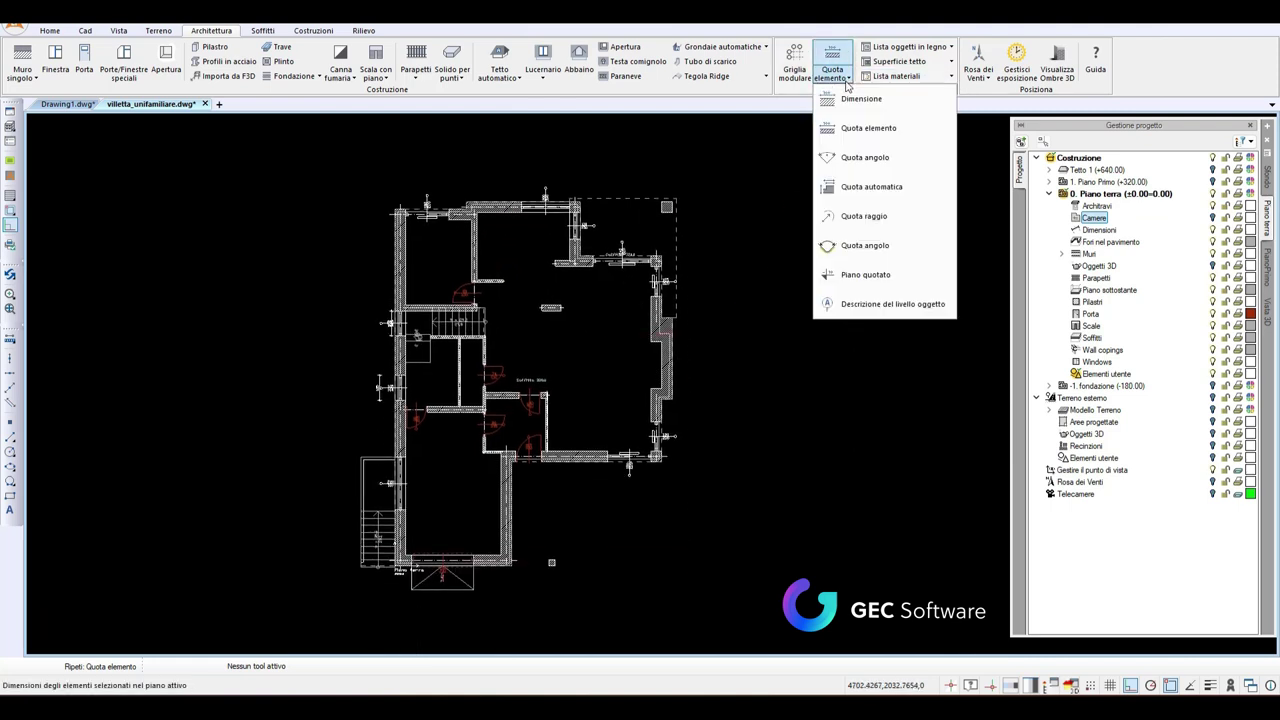
{"action": "left_click", "coordinate": [873, 188]}
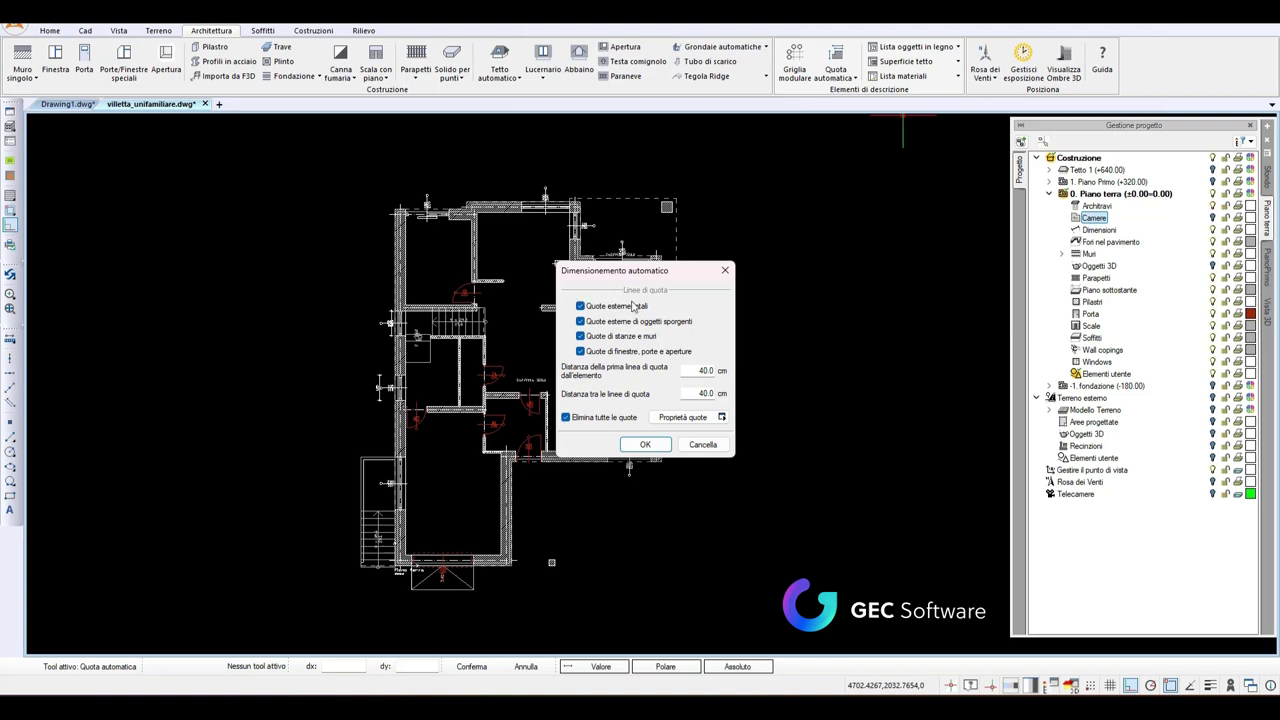
{"action": "left_click_drag", "start_coordinate": [613, 278], "coordinate": [783, 361]}
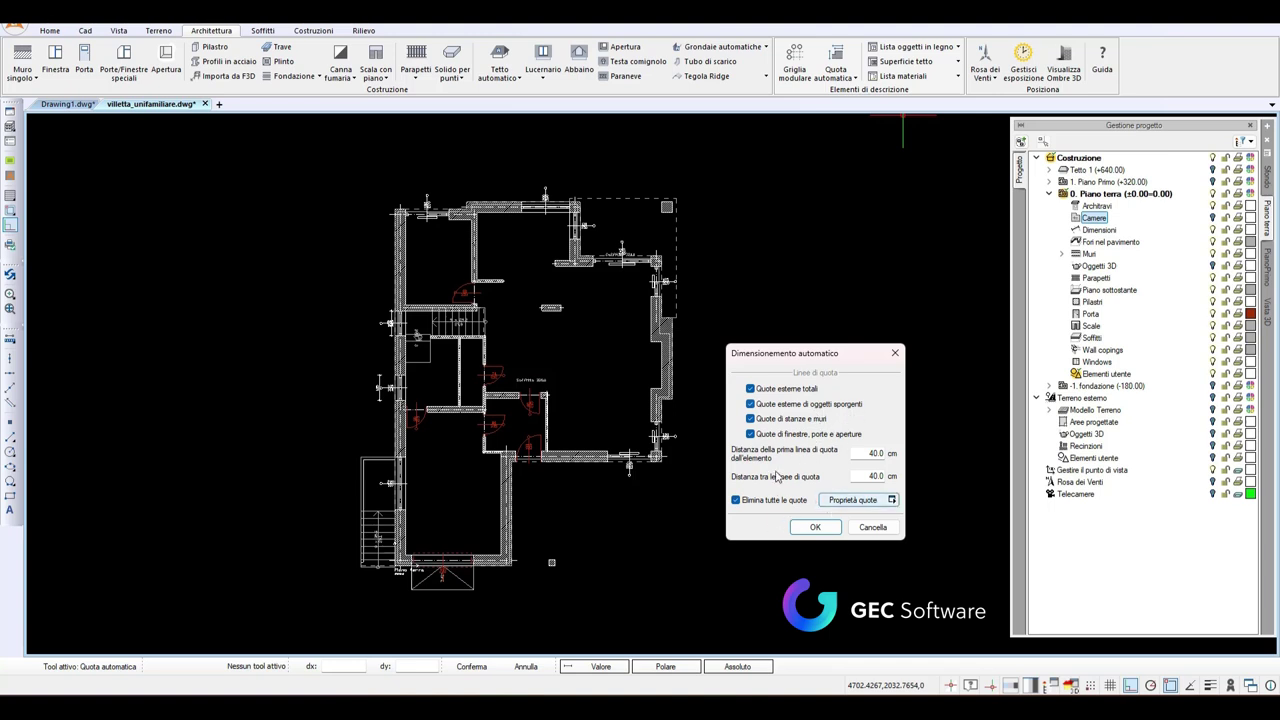
{"action": "left_click", "coordinate": [816, 527]}
{"action": "scroll", "coordinate": [530, 136], "scroll_direction": "up", "scroll_amount": 3}
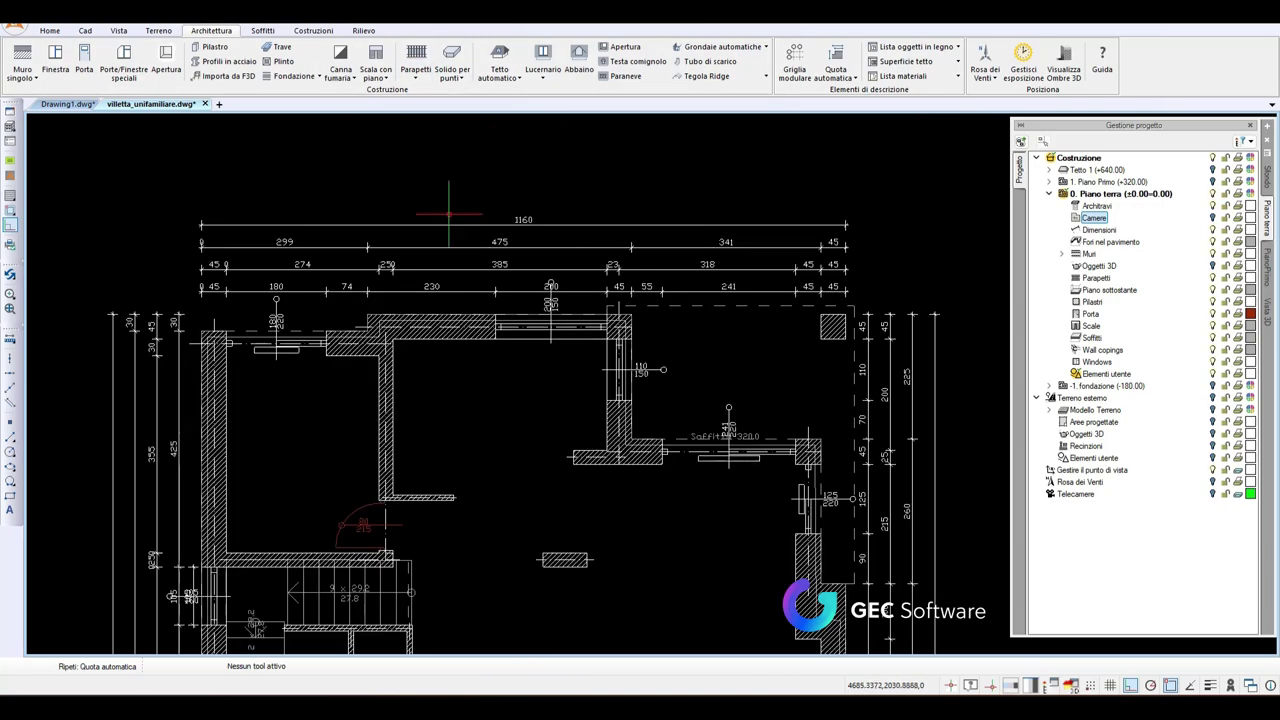
{"action": "scroll", "coordinate": [310, 258], "scroll_direction": "down", "scroll_amount": 3}
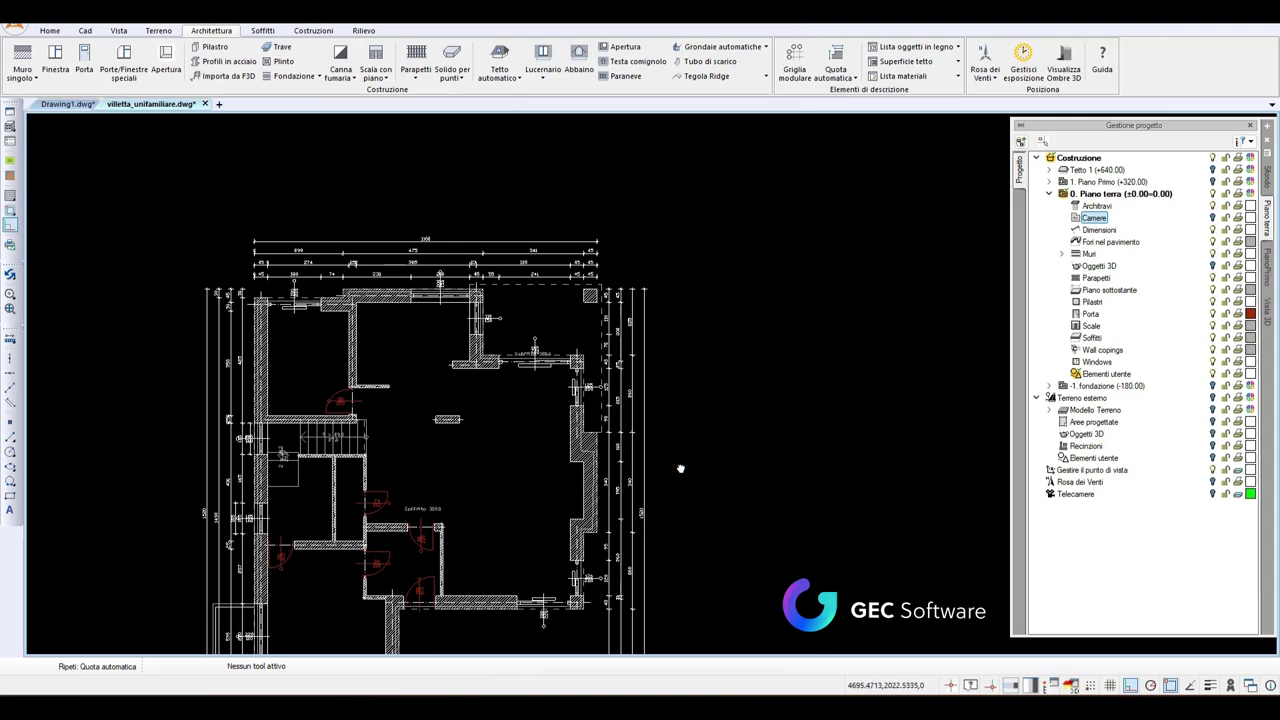
{"action": "scroll", "coordinate": [683, 517], "scroll_direction": "up", "scroll_amount": 1}
{"action": "scroll", "coordinate": [516, 578], "scroll_direction": "up", "scroll_amount": 1}
{"action": "scroll", "coordinate": [516, 578], "scroll_direction": "up", "scroll_amount": 1}
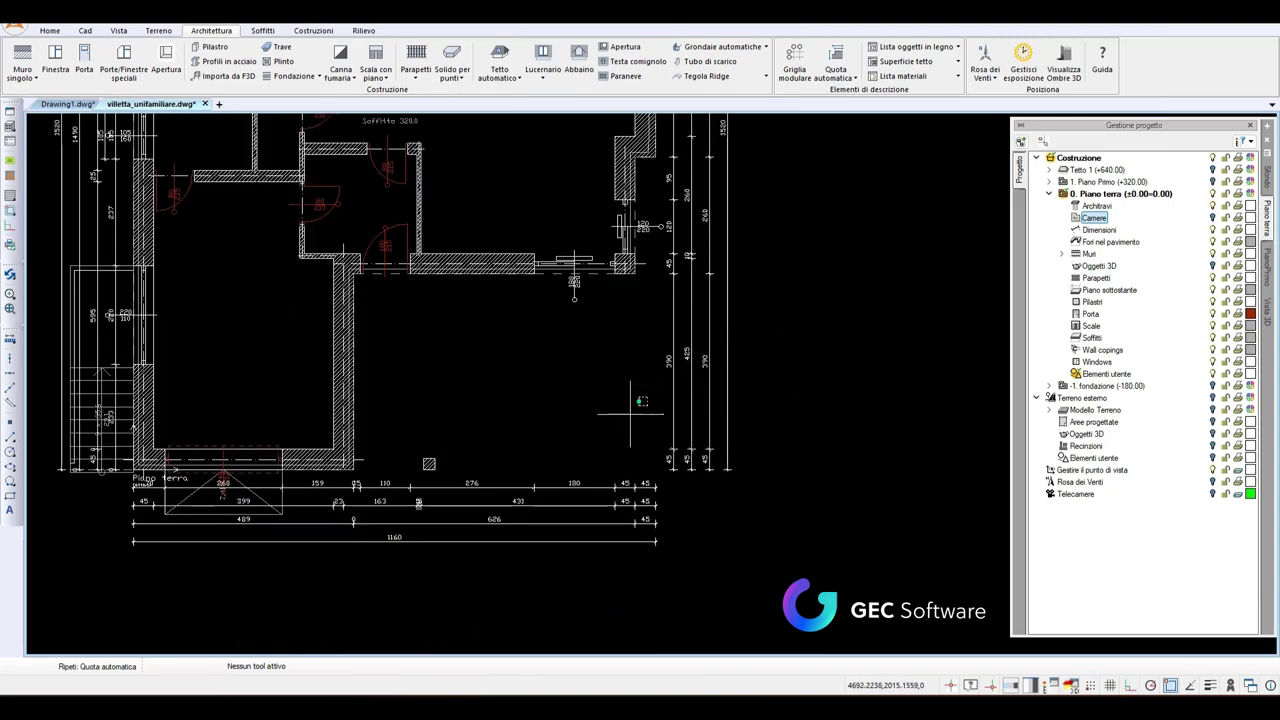
{"action": "key", "text": "ctrl+a"}
Select the plan's dimension chains and set their text to metres with 2 decimal places.
{"action": "middle_click_drag", "start_coordinate": [316, 593], "coordinate": [482, 666]}
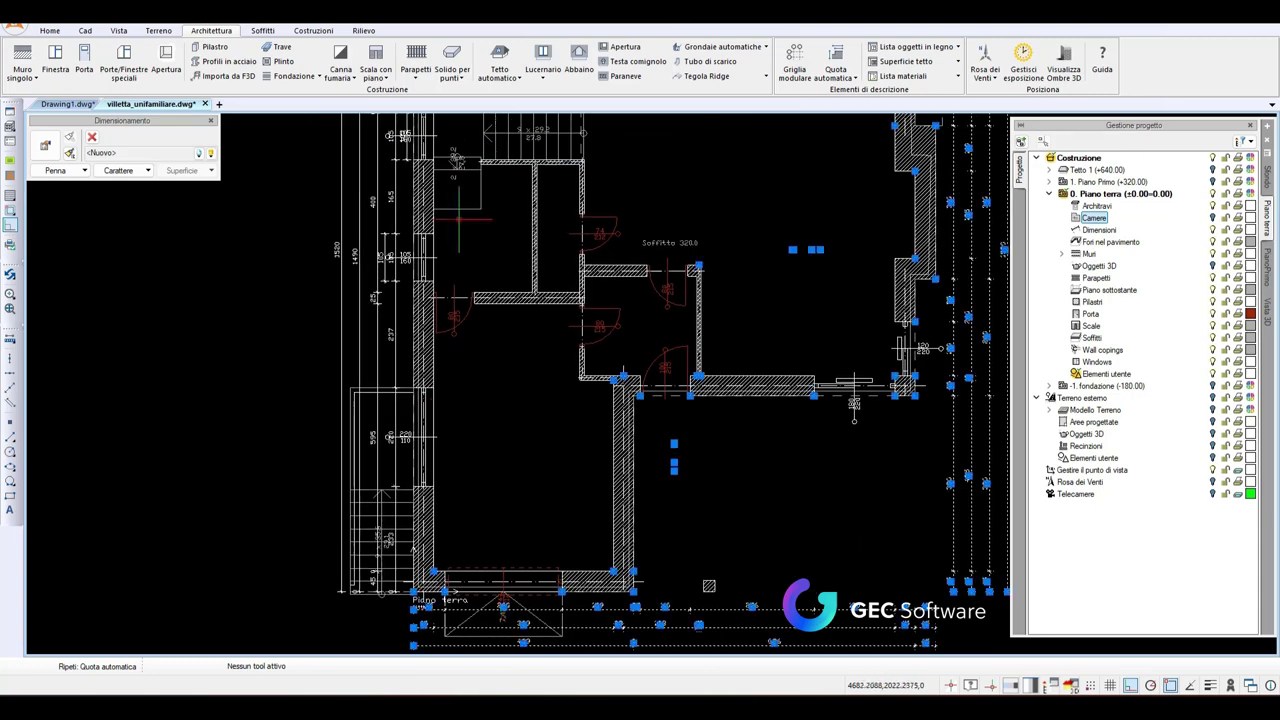
{"action": "mouse_move", "coordinate": [429, 320]}
{"action": "left_mouse_down"}
{"action": "mouse_move", "coordinate": [517, 420]}
{"action": "mouse_move", "coordinate": [406, 320]}
{"action": "left_mouse_up"}
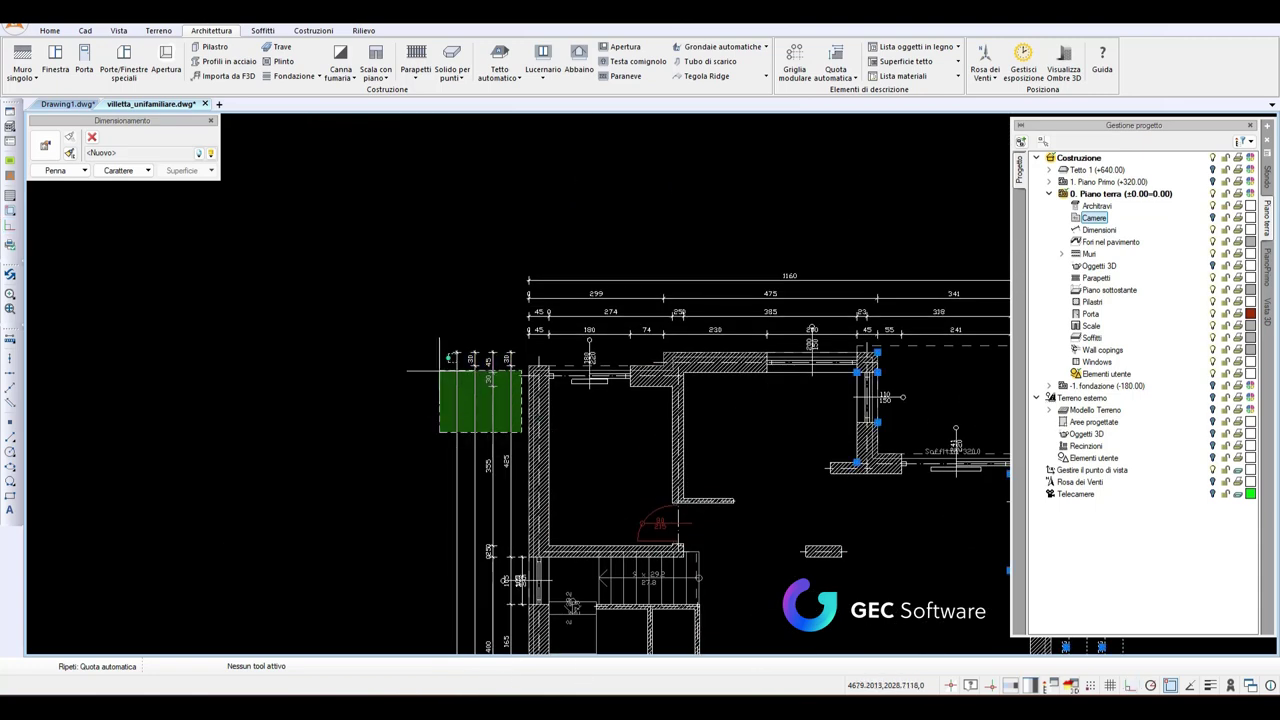
{"action": "left_click_drag", "start_coordinate": [572, 336], "coordinate": [522, 250]}
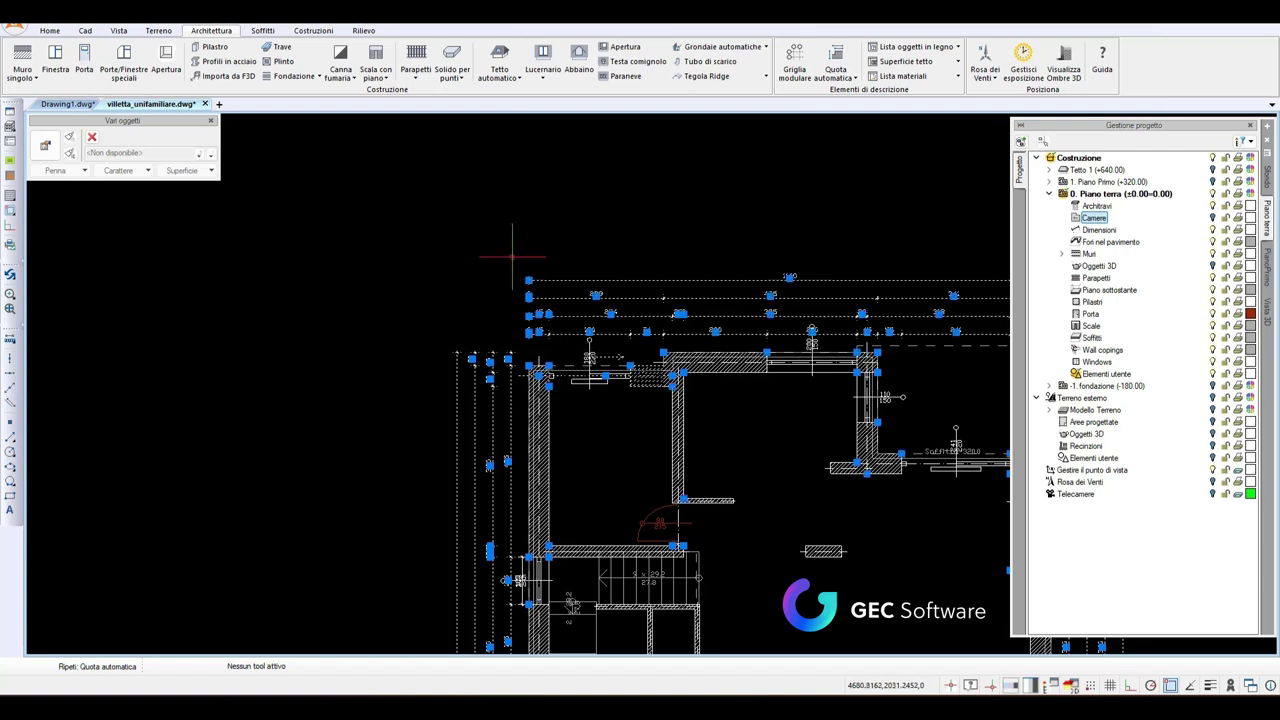
{"action": "left_click", "coordinate": [45, 145]}
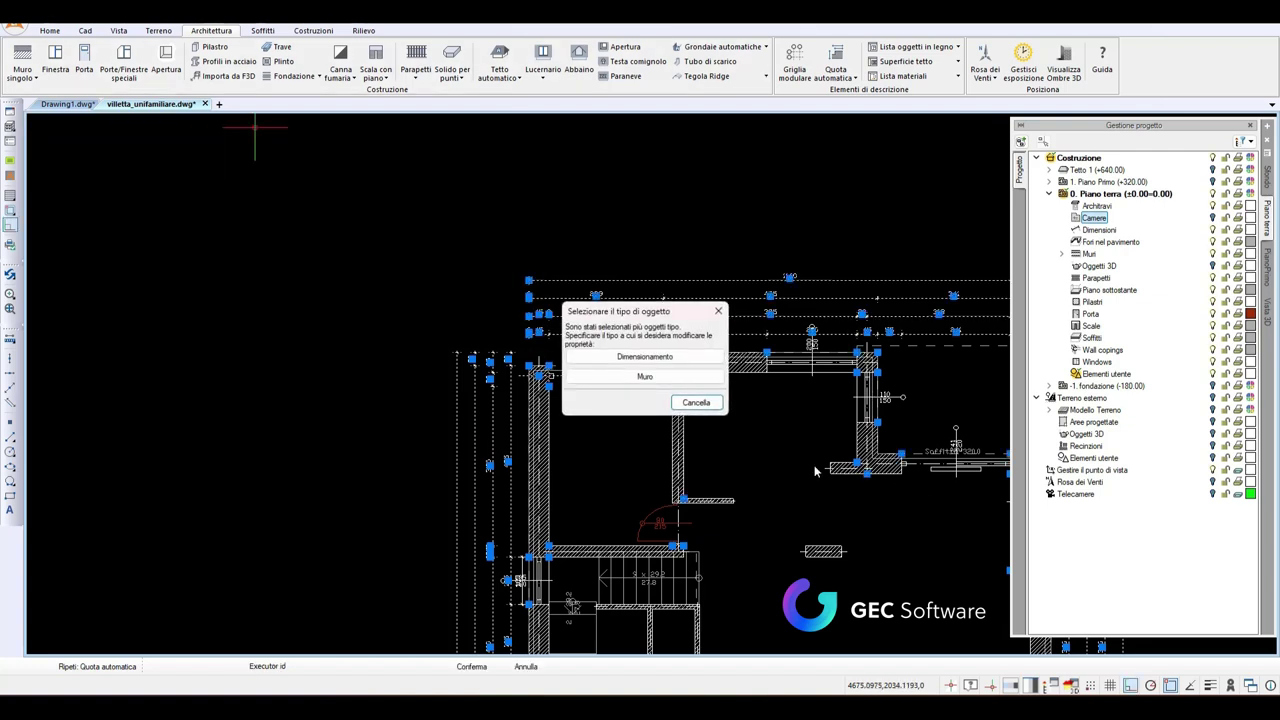
{"action": "left_click", "coordinate": [645, 357]}
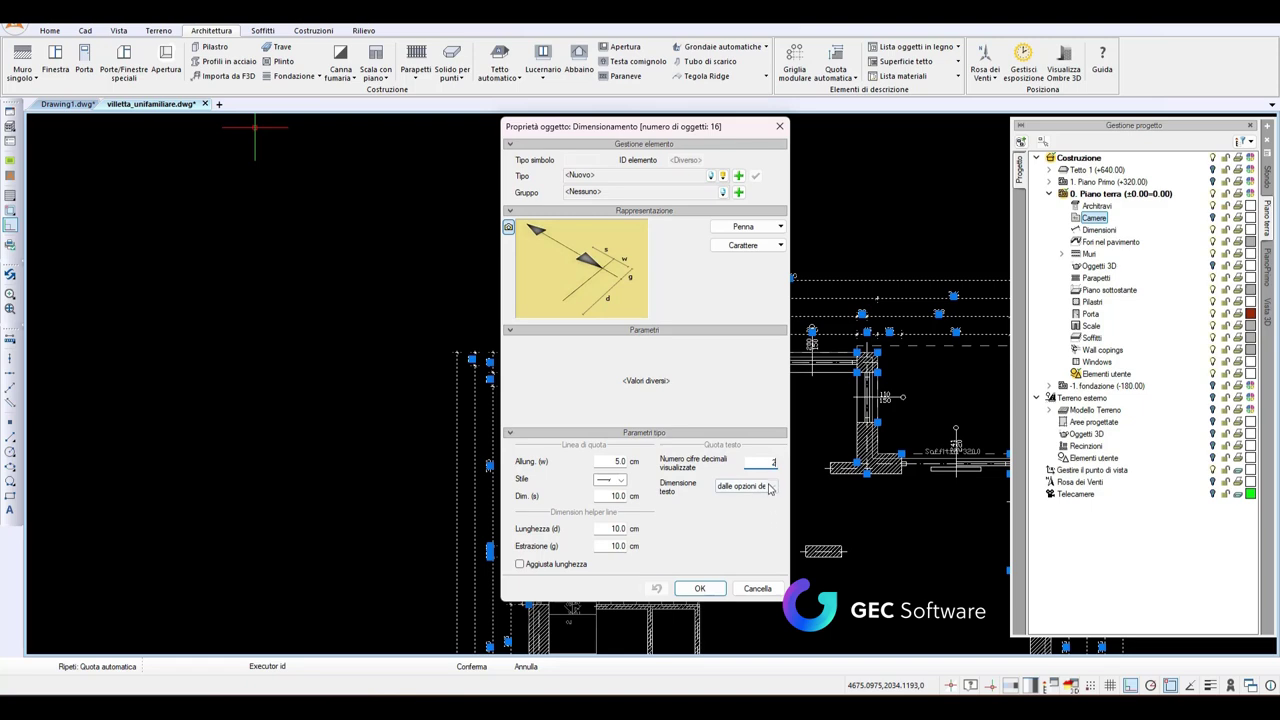
{"action": "left_click", "coordinate": [770, 487]}
{"action": "left_click", "coordinate": [740, 510]}
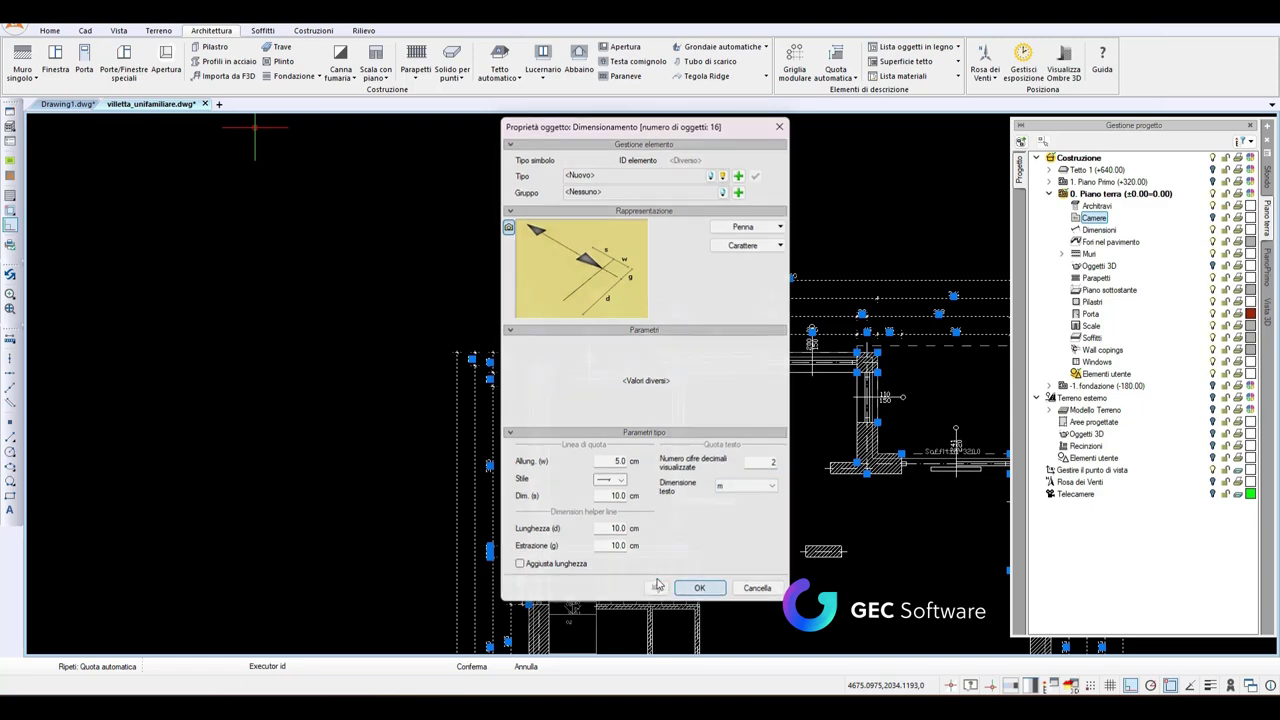
{"action": "left_click", "coordinate": [699, 587]}
{"action": "scroll", "coordinate": [523, 170], "scroll_direction": "down", "scroll_amount": 3}
{"action": "scroll", "coordinate": [523, 170], "scroll_direction": "down", "scroll_amount": 2}
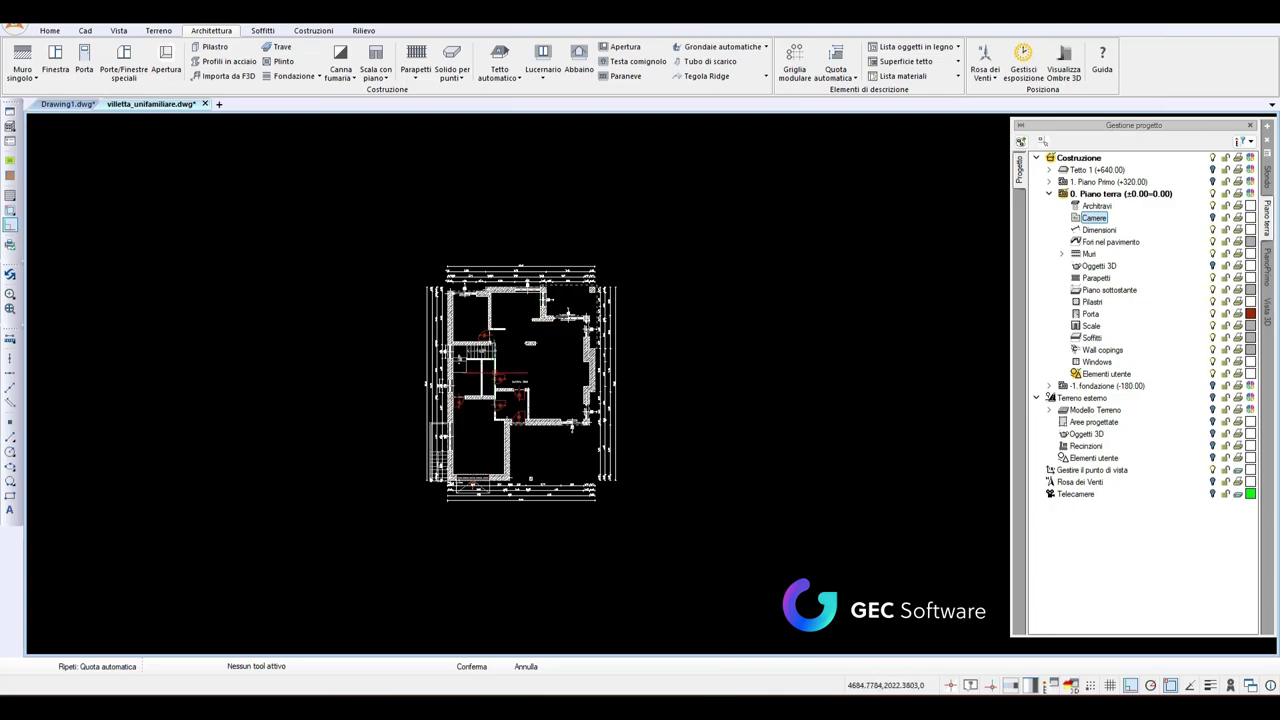
{"action": "scroll", "coordinate": [470, 316], "scroll_direction": "up", "scroll_amount": 3}
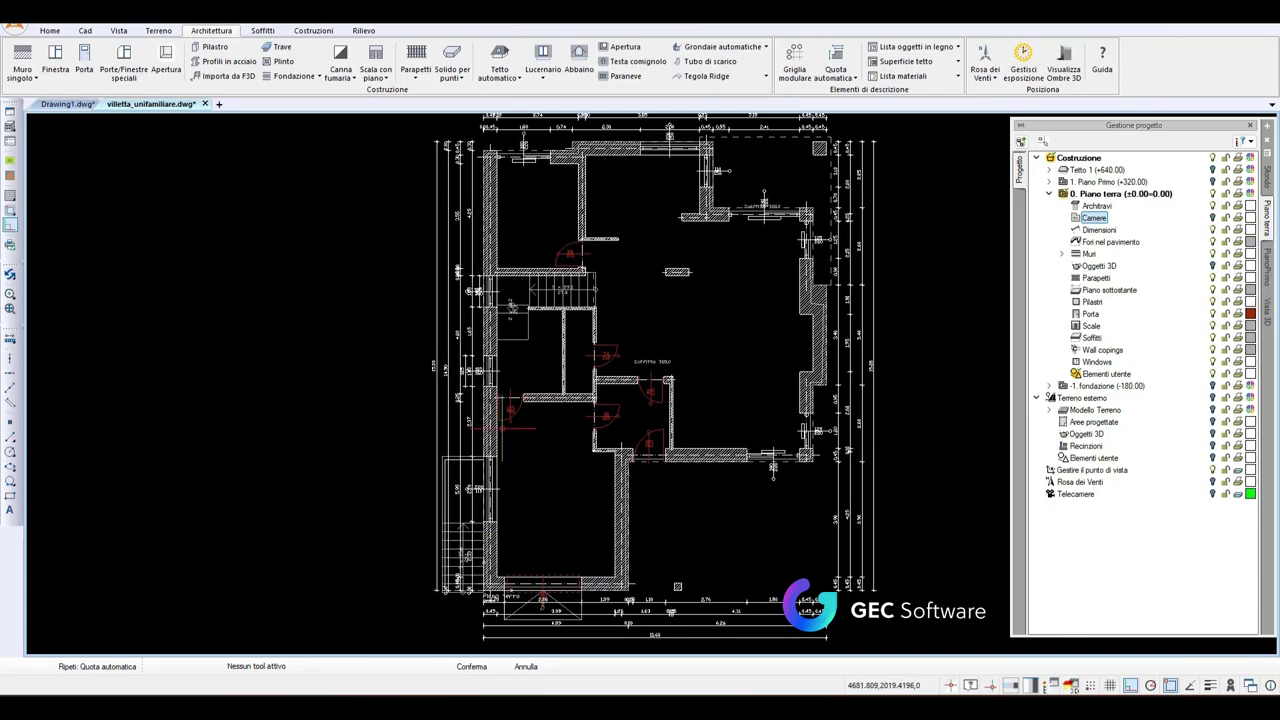